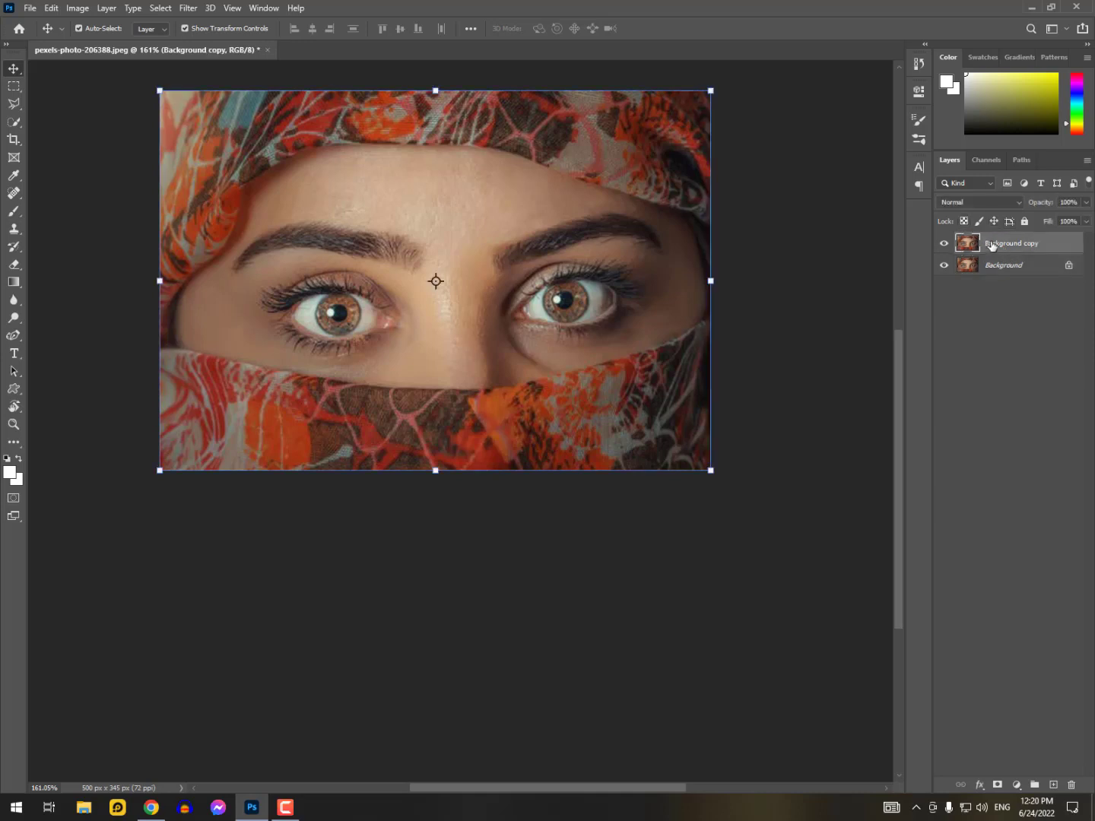
On the Background copy layer, paint over both irises in Quick Mask mode with a size 9 black brush, leaving the pupils clear
click(1021, 272)
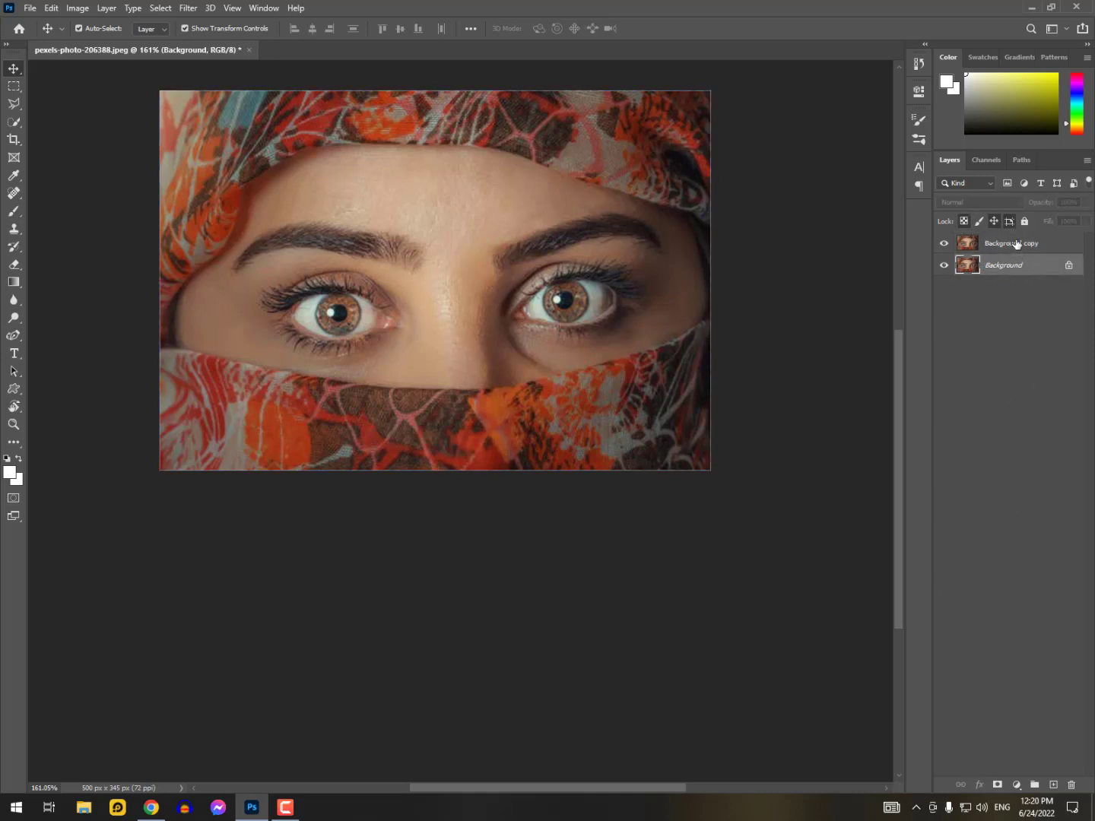
click(1015, 244)
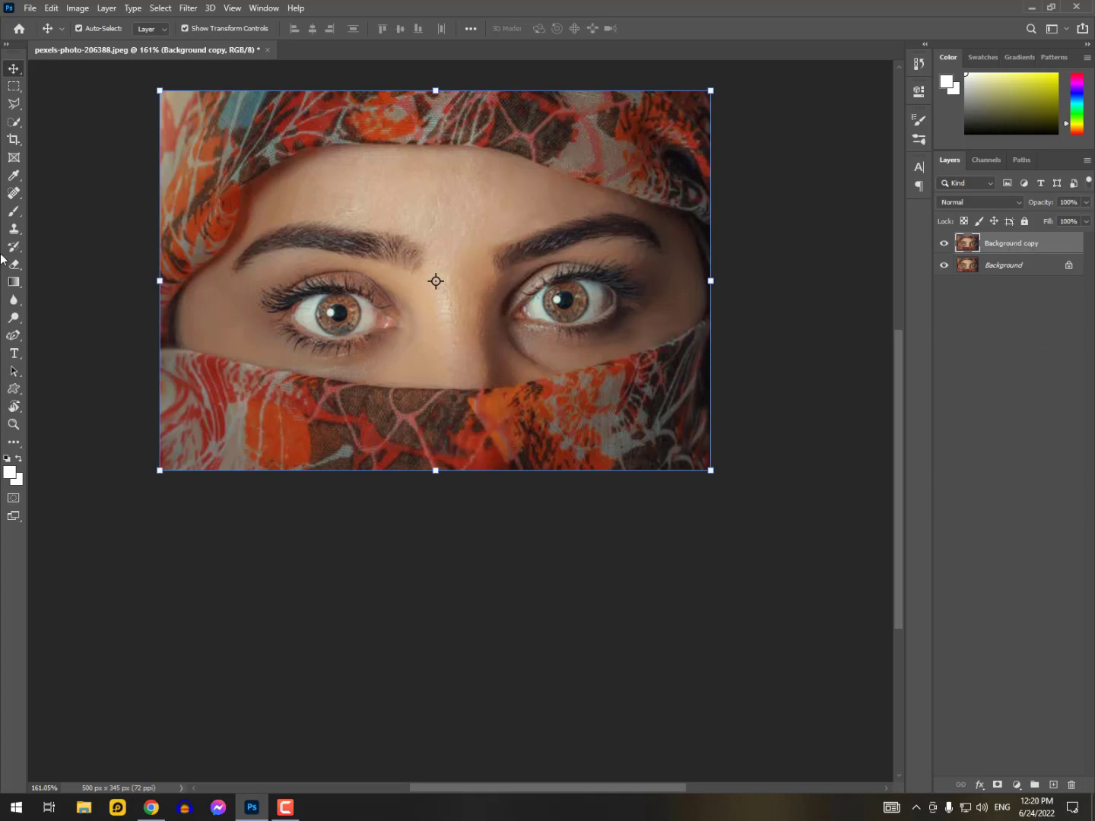
click(14, 212)
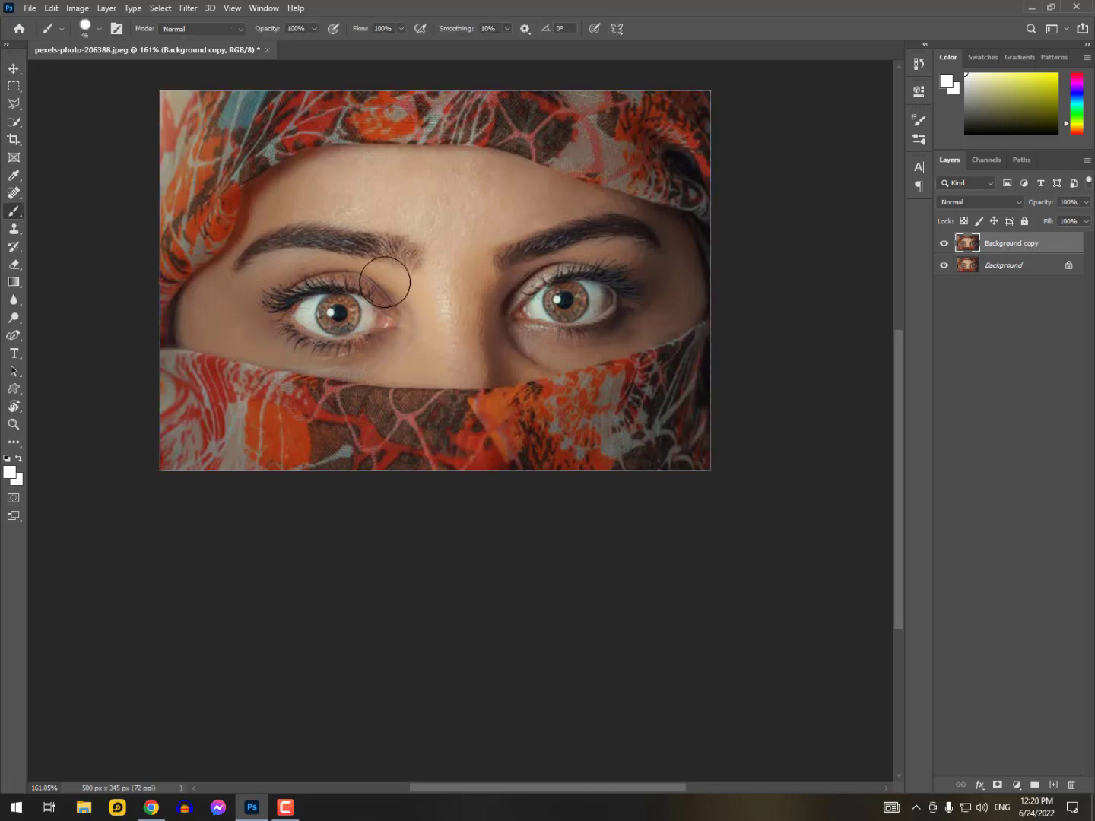
key(bracketleft)
key(bracketleft)
key(bracketleft)
key(bracketleft)
key(bracketleft)
key(bracketleft)
key(bracketleft)
key(bracketleft)
key(d)
key(q)
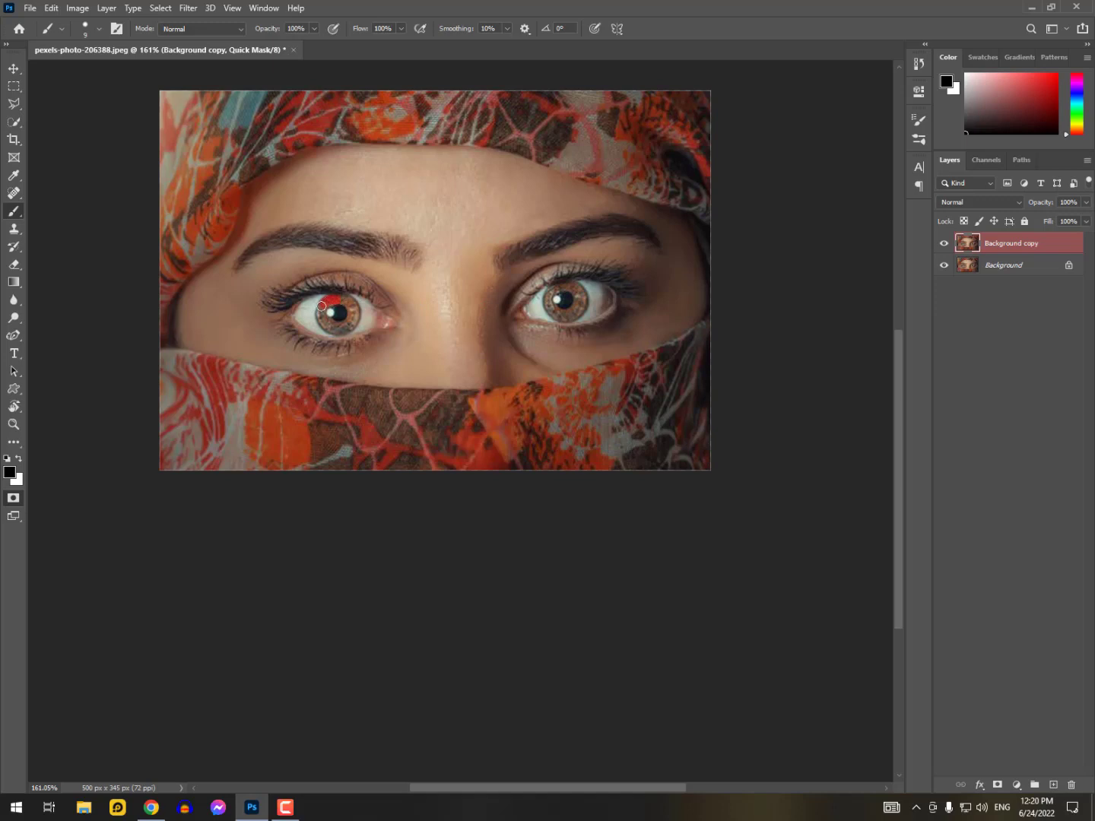
mouse_move(320, 316)
mouse_down()
mouse_move(332, 327)
mouse_move(344, 300)
mouse_up()
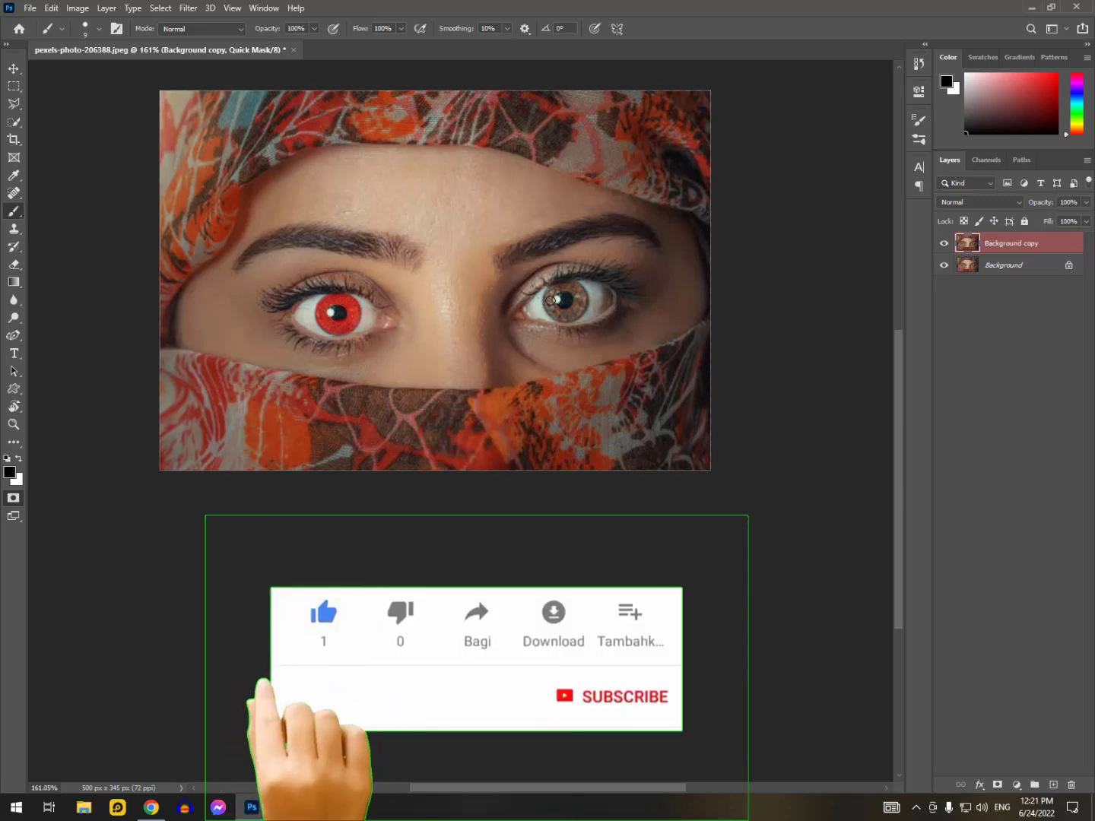
mouse_move(549, 295)
mouse_down()
mouse_move(548, 305)
mouse_move(574, 310)
mouse_move(576, 296)
mouse_move(556, 288)
mouse_up()
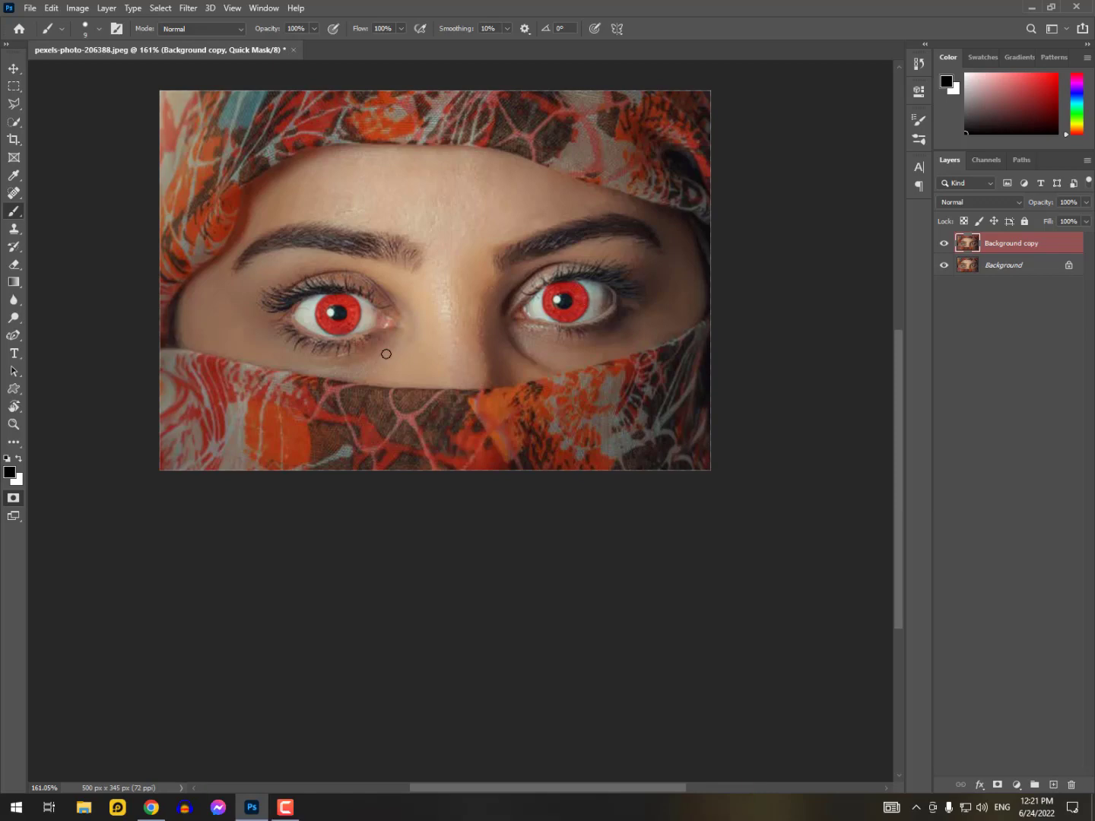
Turn the Quick Mask into a selection and add a layer mask to Background copy that reveals only the irises
key(q)
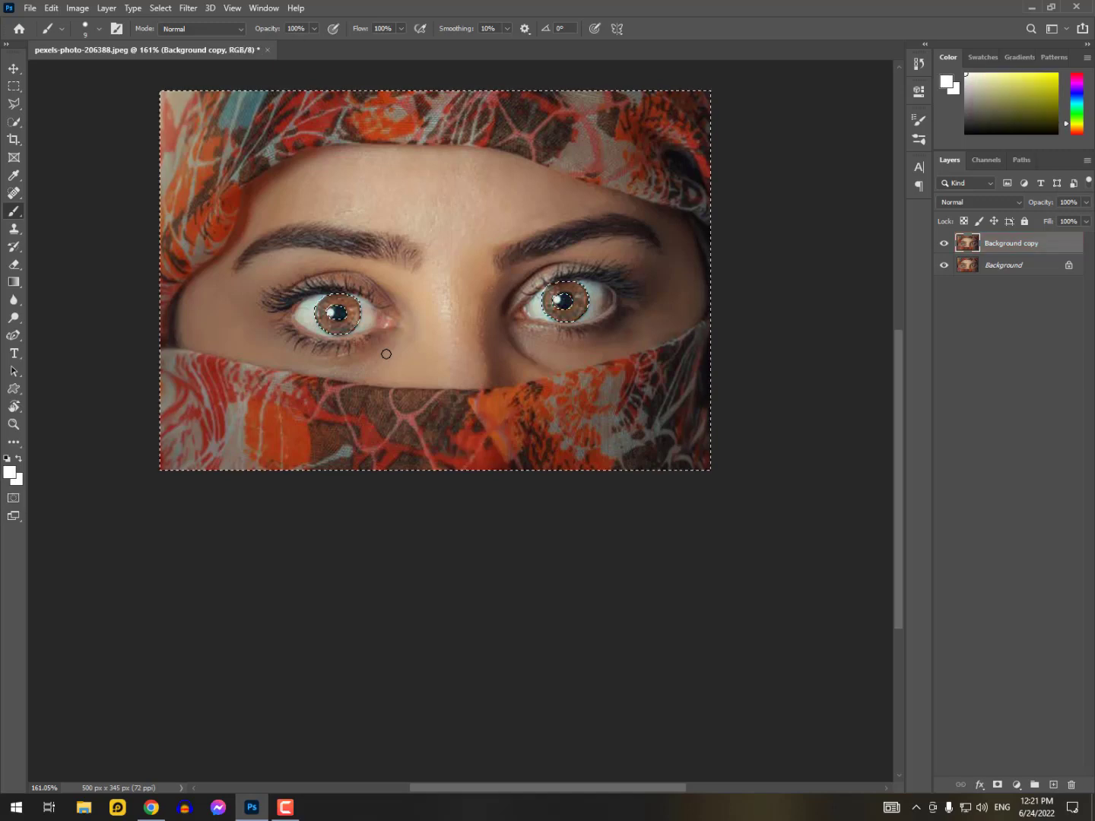
click(999, 788)
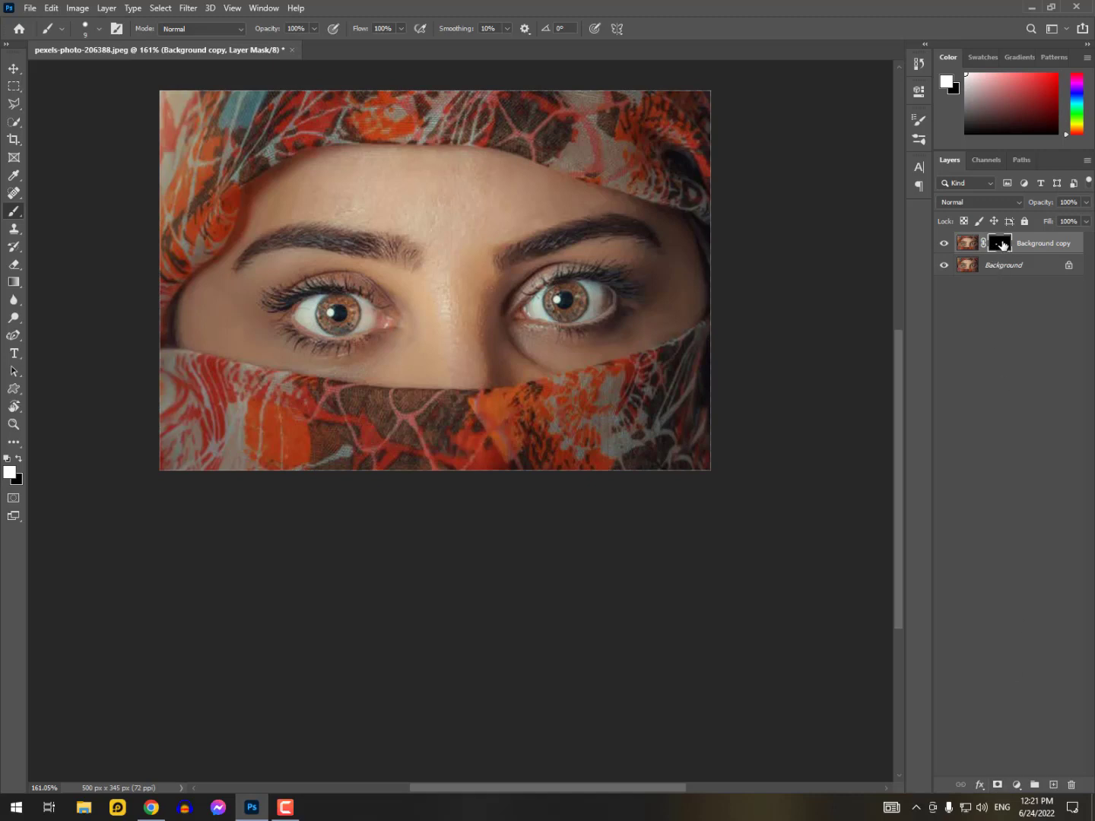
Add a Hue/Saturation adjustment layer above Background copy and set its Hue to +25
click(1016, 784)
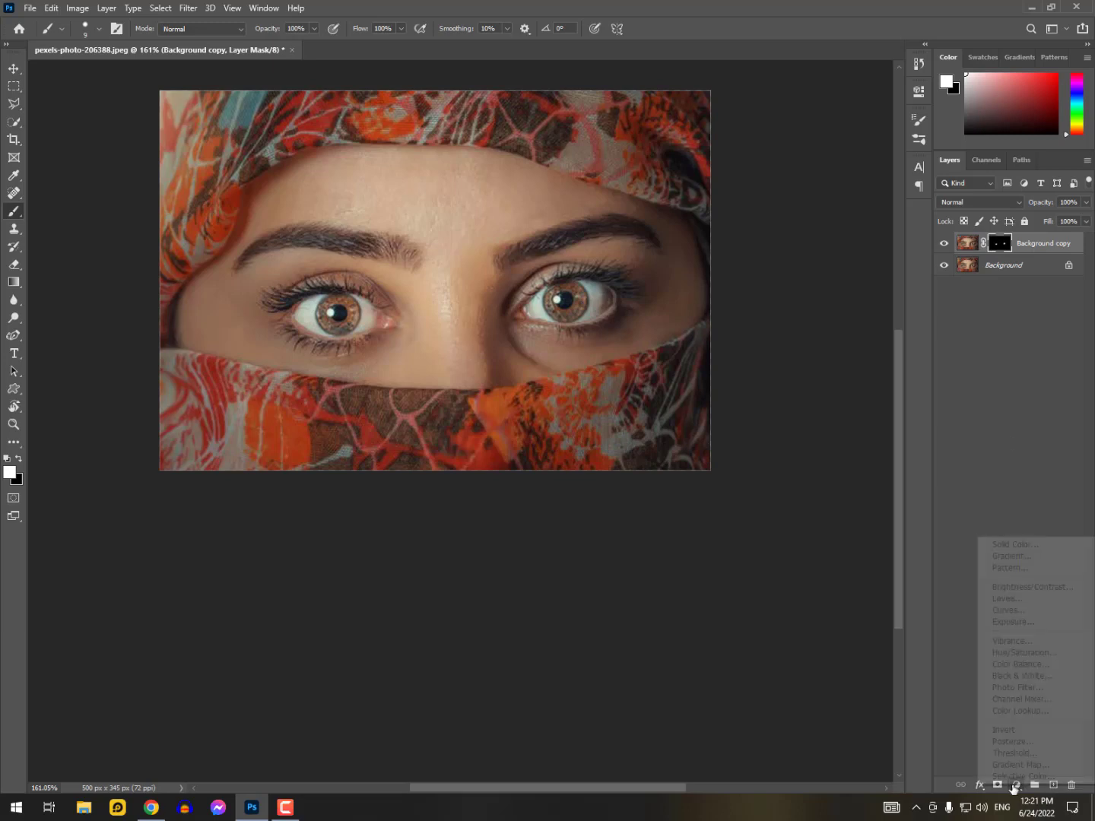
click(1015, 789)
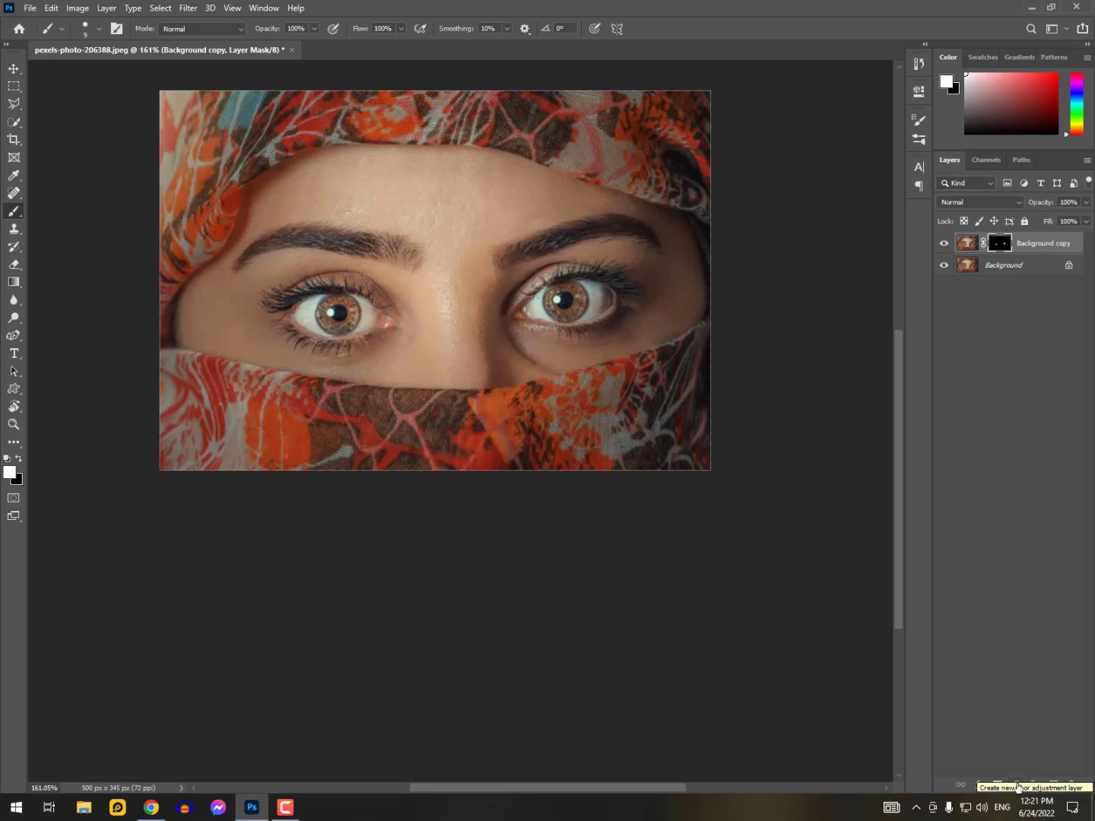
click(1016, 786)
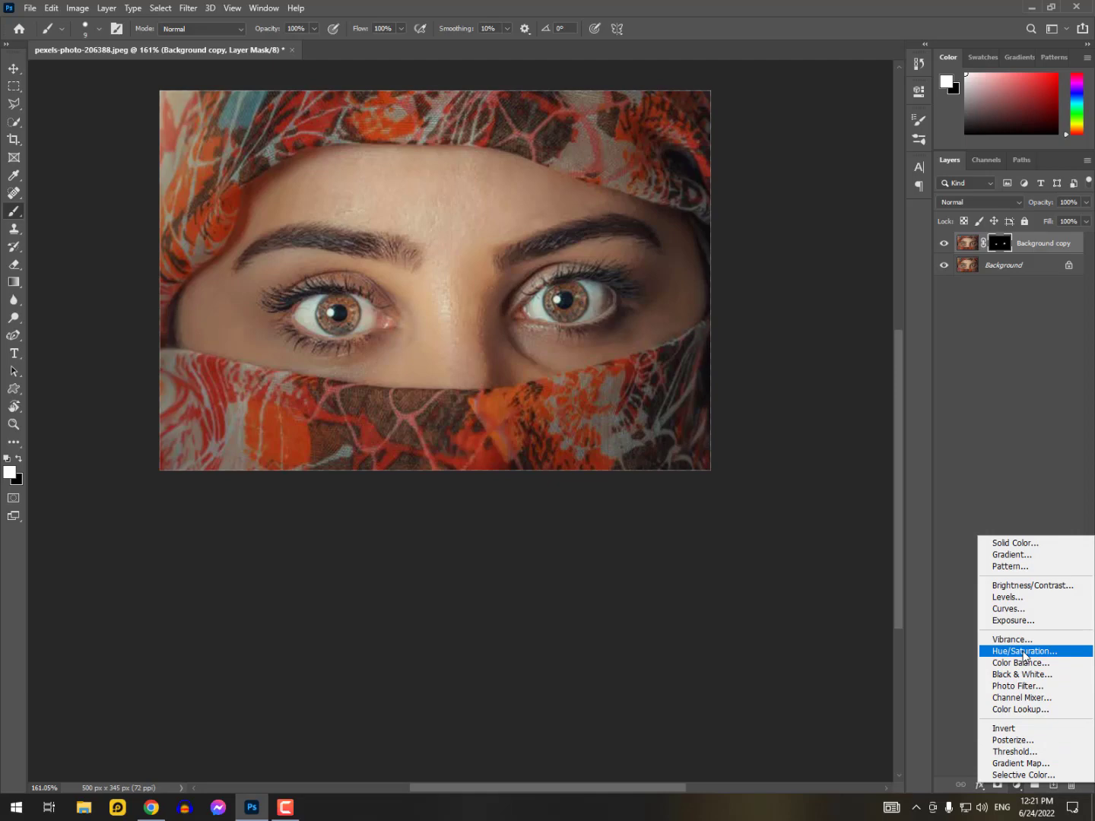
click(1024, 651)
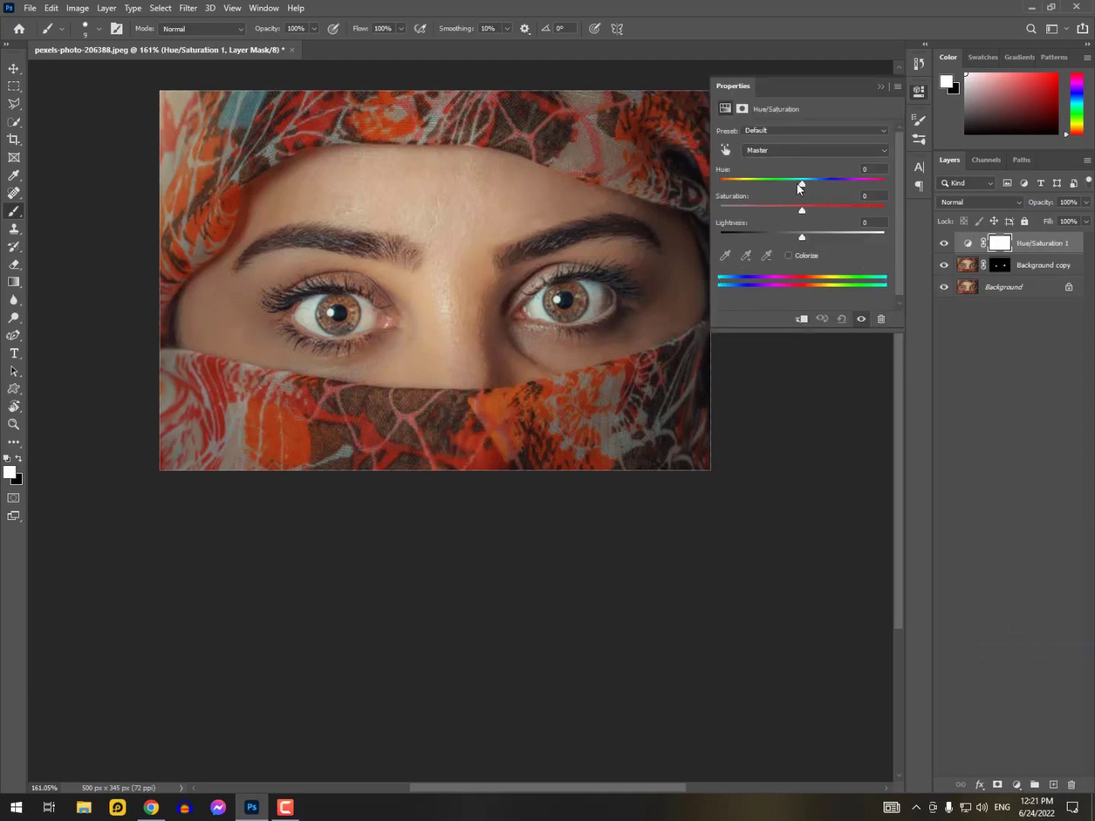
mouse_move(800, 187)
mouse_down()
mouse_move(779, 185)
mouse_move(833, 185)
mouse_move(764, 187)
mouse_move(822, 185)
mouse_up()
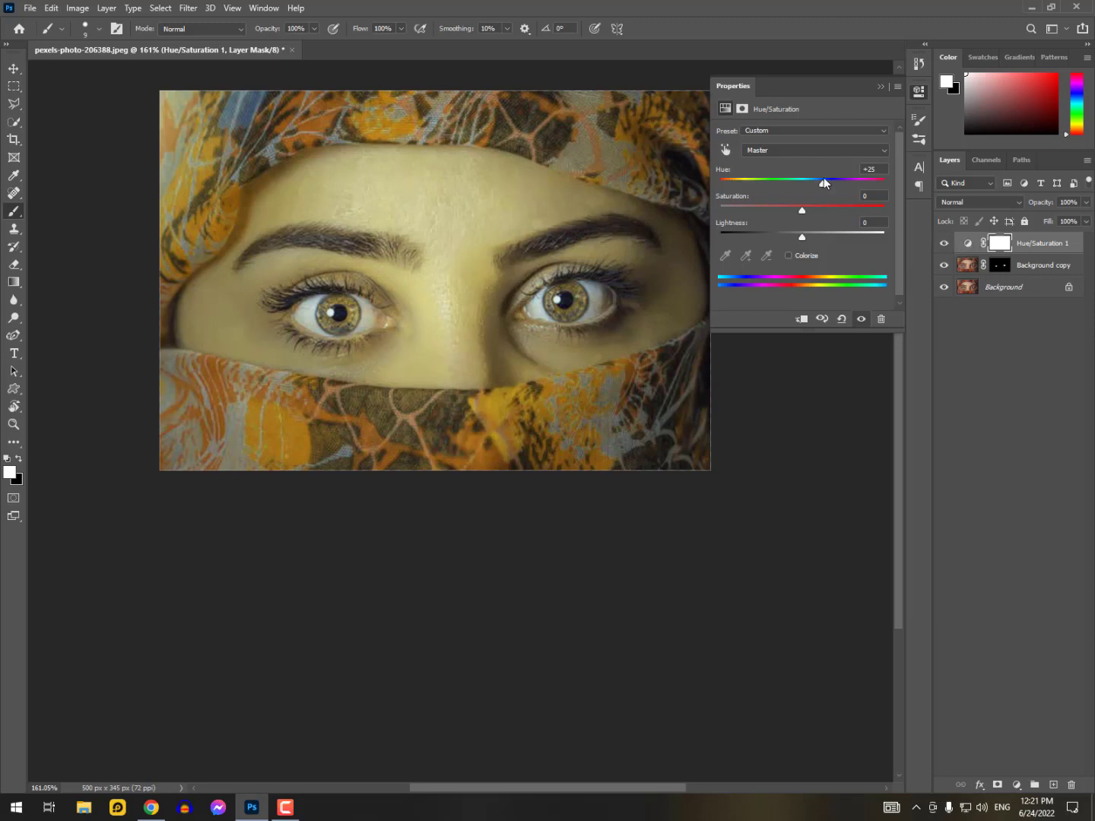
click(999, 266)
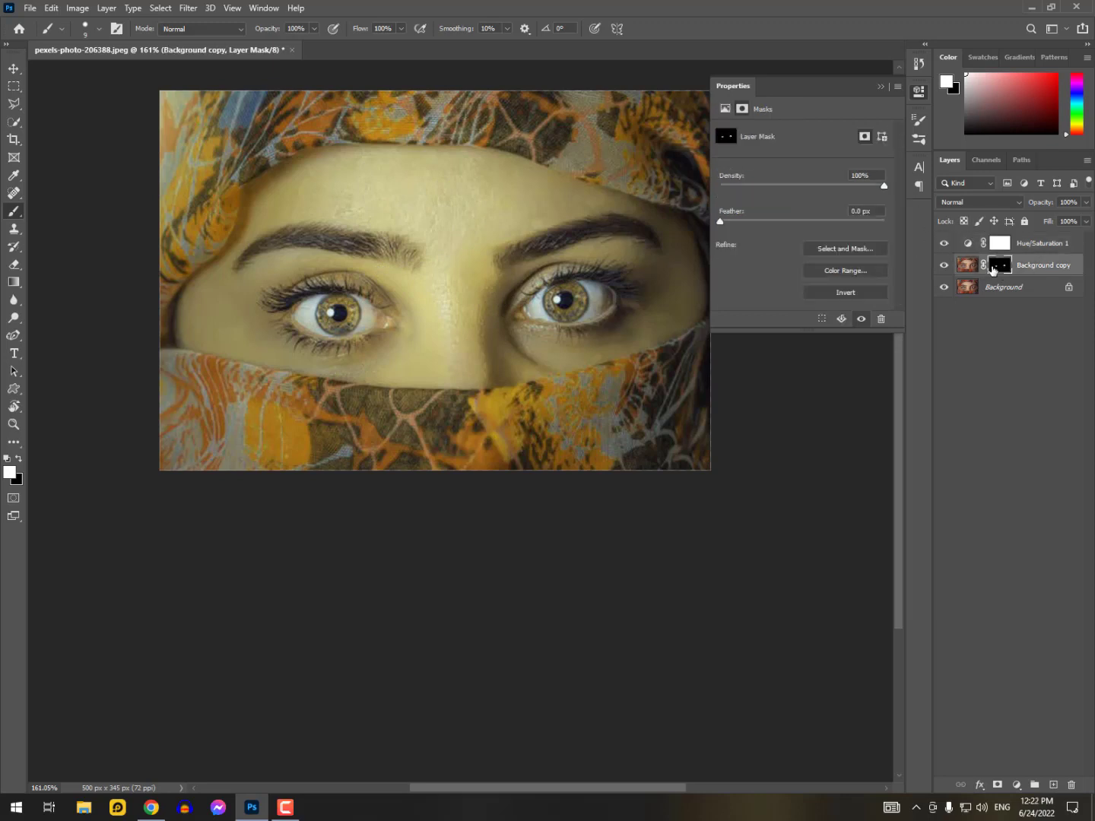
click(978, 251)
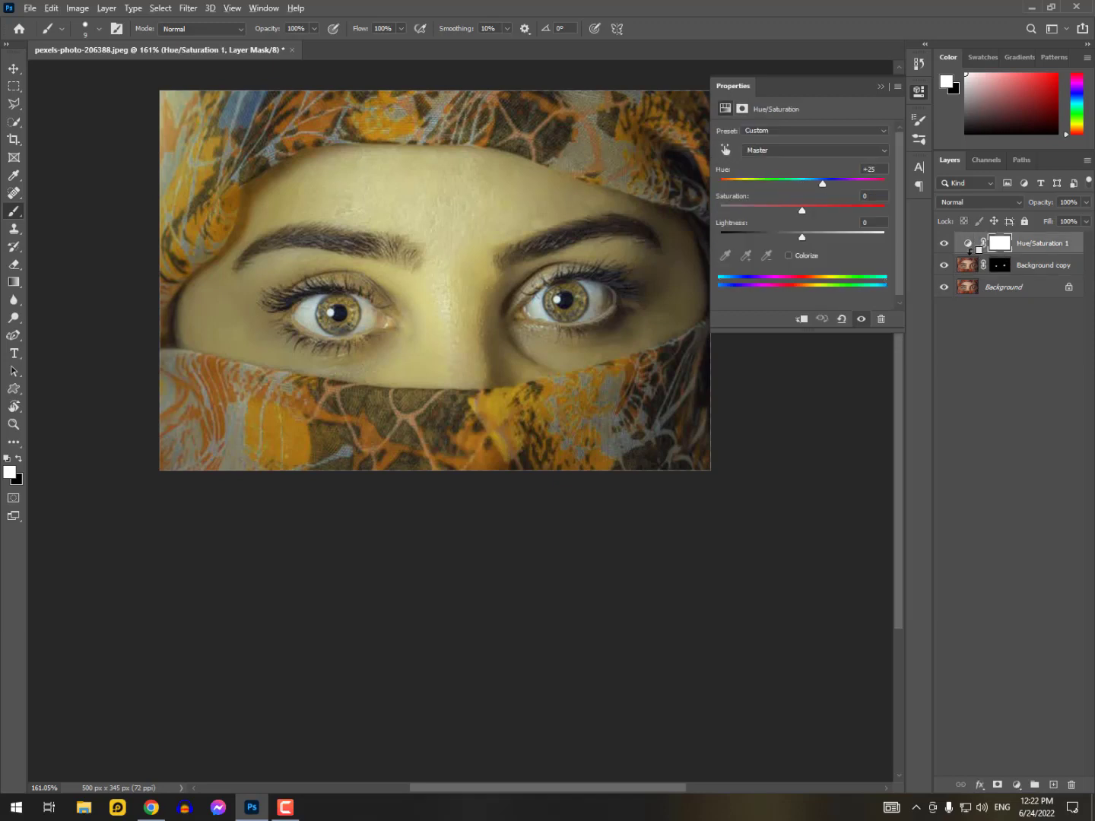
alt+click(969, 251)
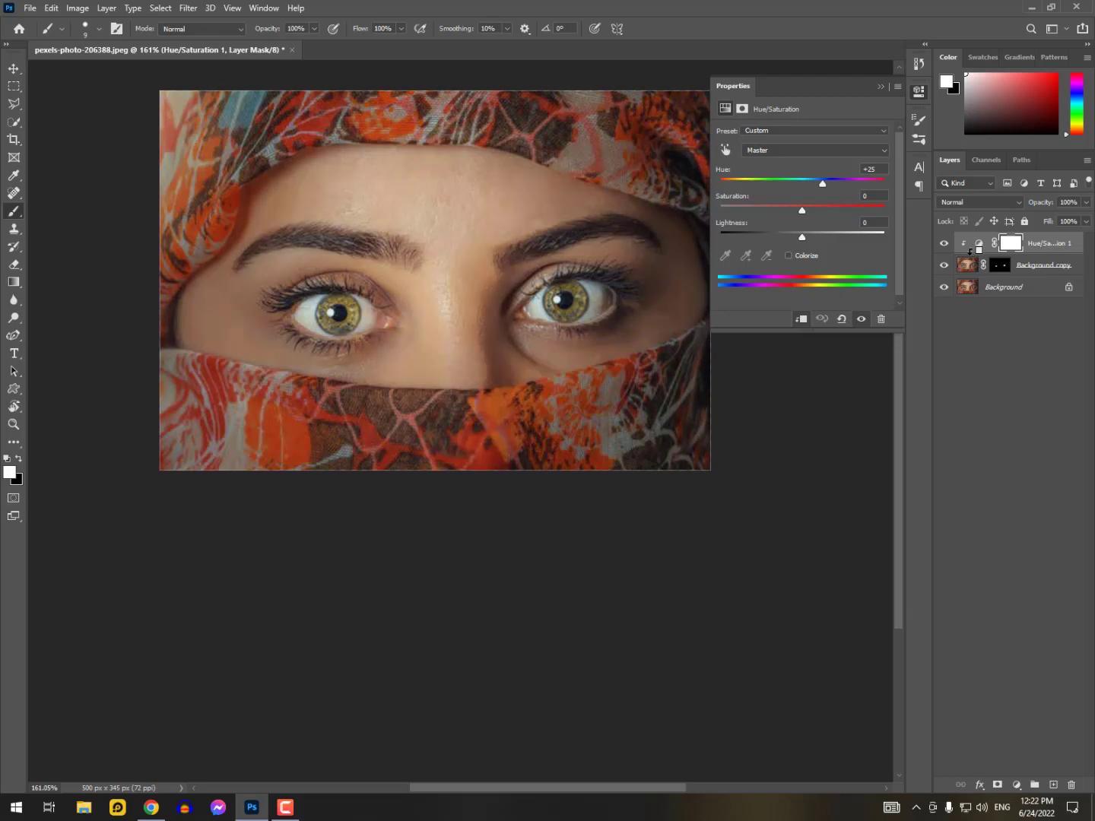
alt+click(969, 251)
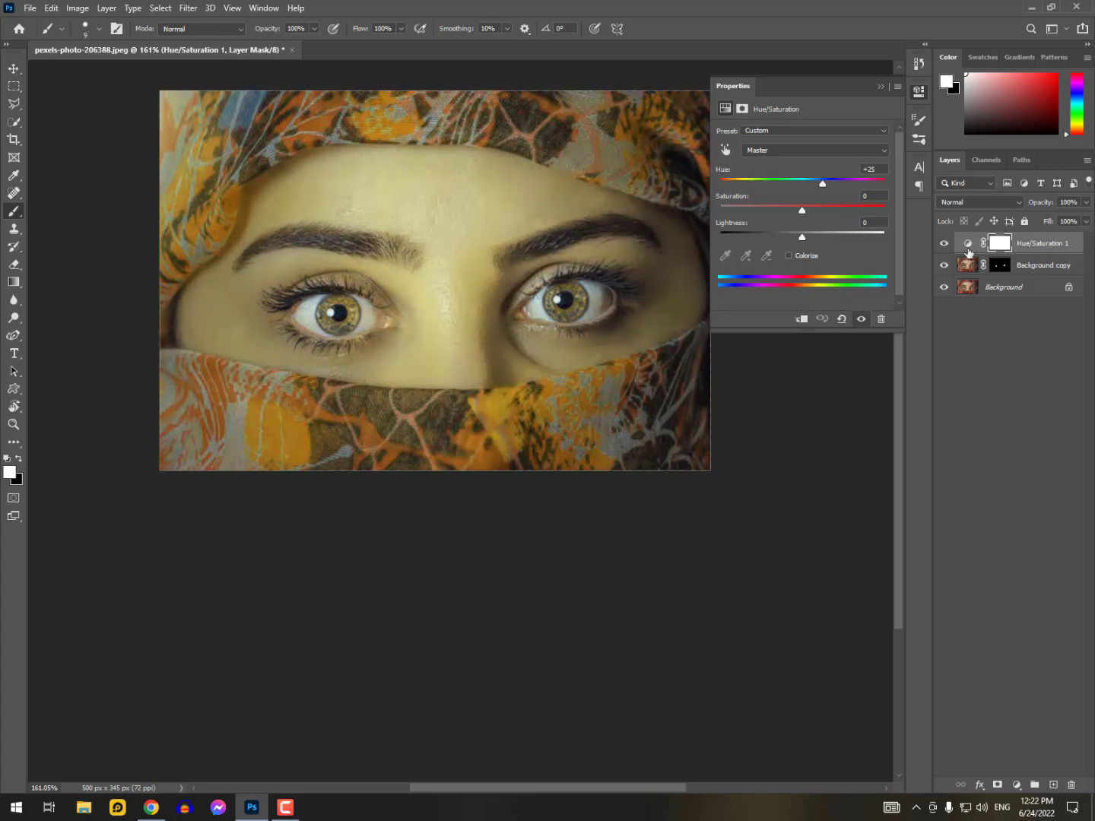
right_click(969, 249)
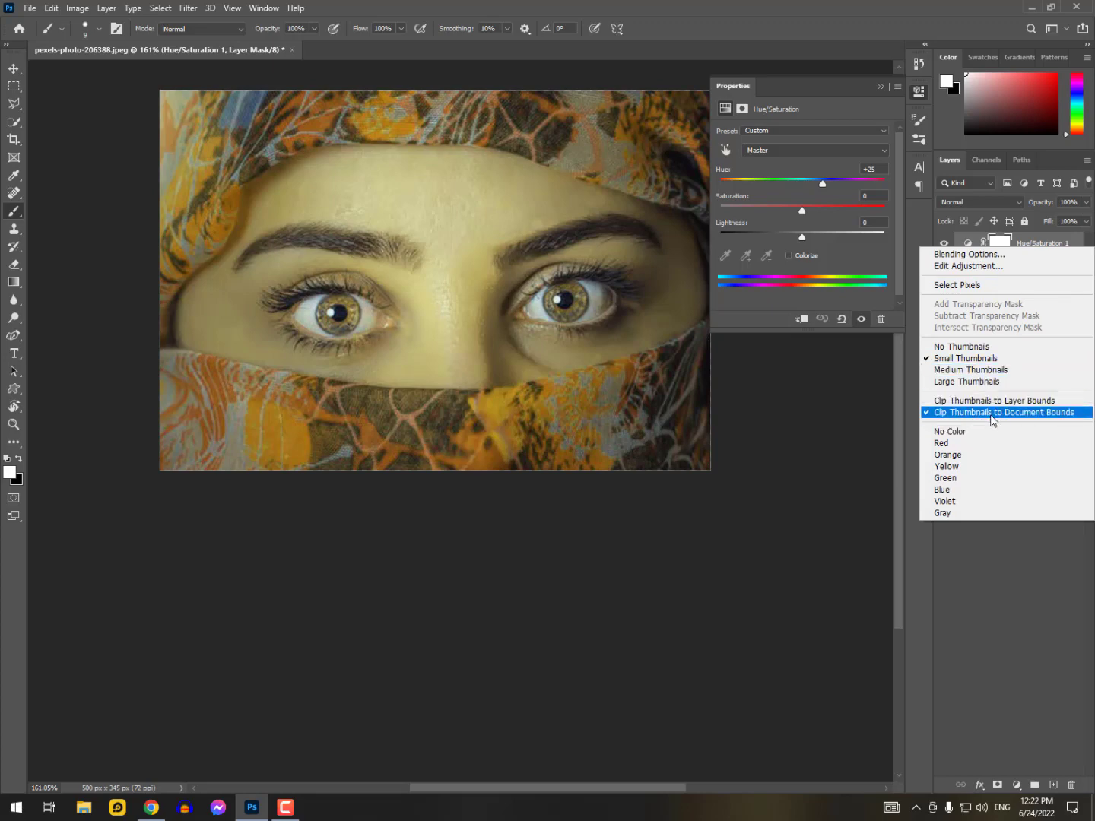
click(1046, 241)
right_click(1039, 243)
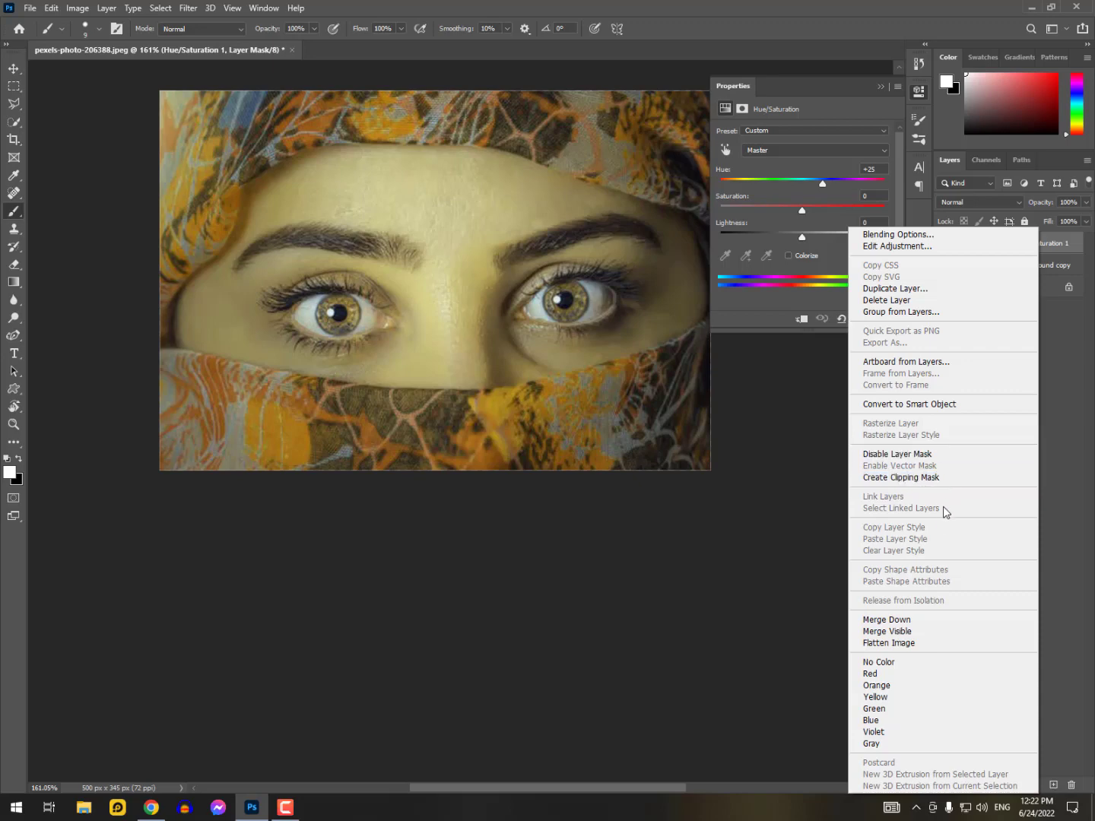
click(1062, 390)
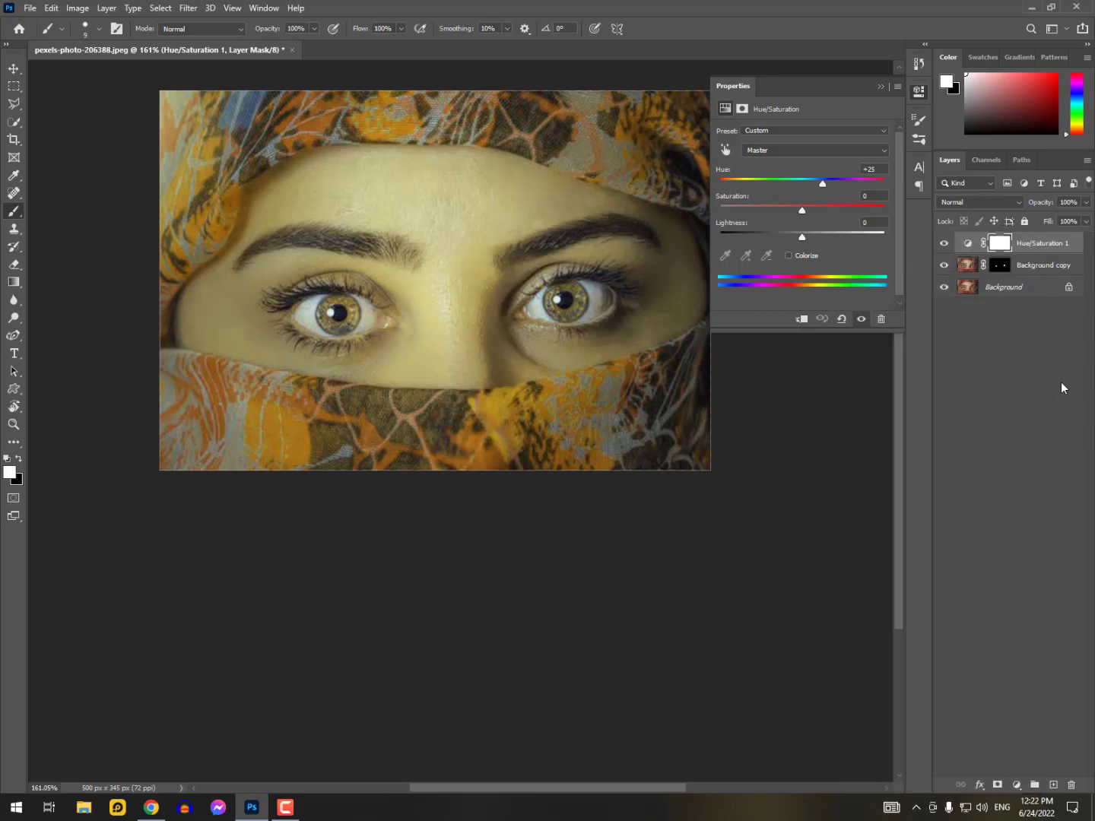
Clip the Hue/Saturation adjustment layer to the masked Background copy layer so it affects only the irises
alt+click(962, 253)
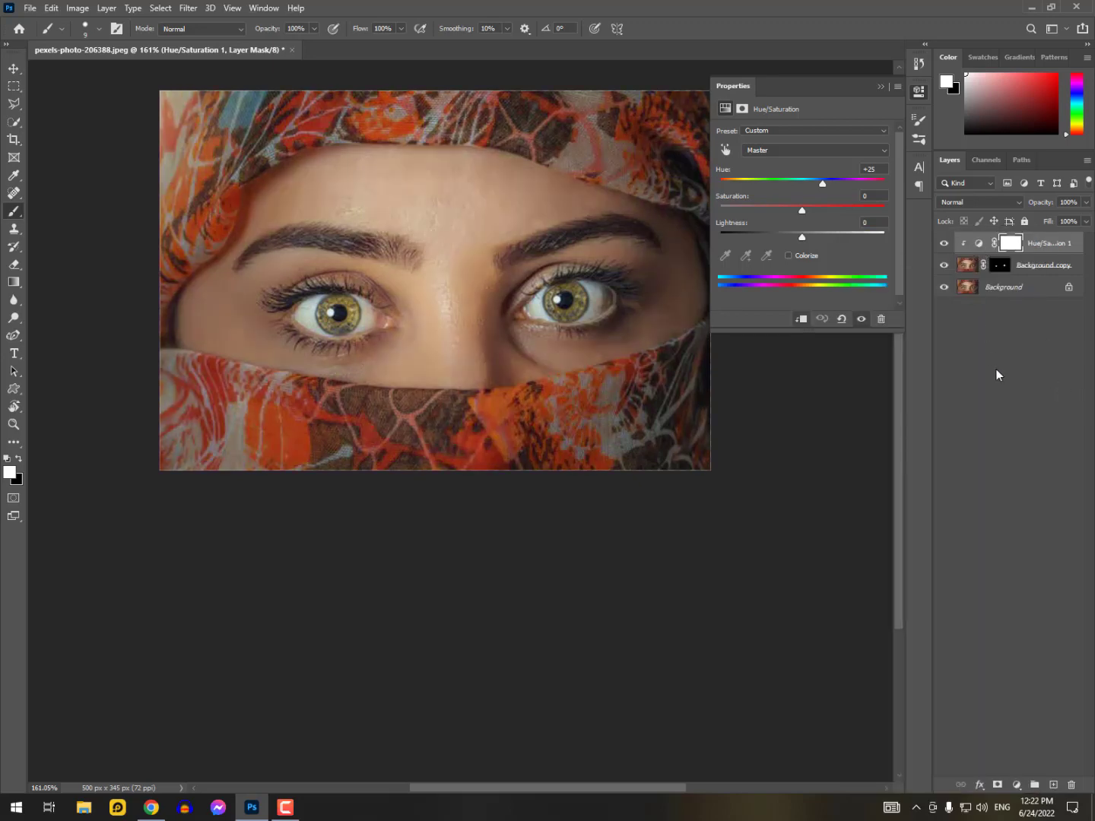
Try a reddish iris color with Hue -21, Saturation +8 and Lightness +8
drag(815, 184, 759, 211)
drag(763, 185, 784, 184)
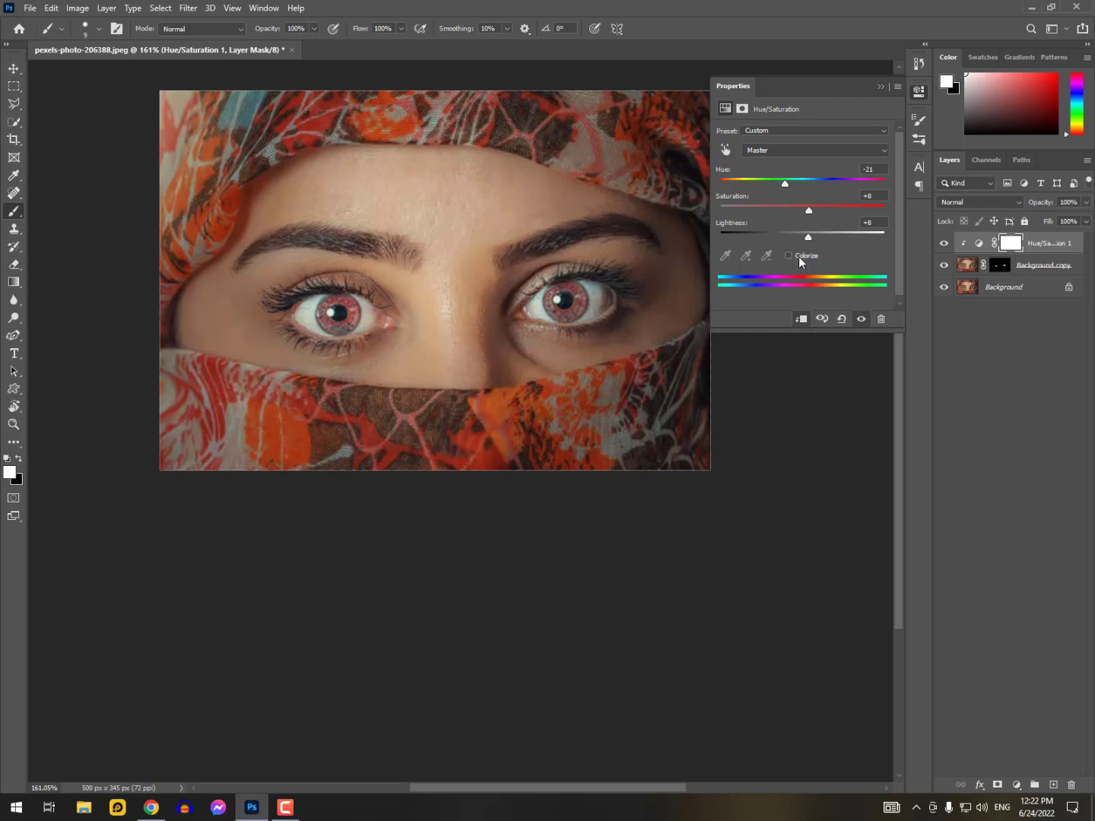
Try colorizing the irises purple with Hue 255 and Saturation 35, and turn Colorize off again
click(799, 259)
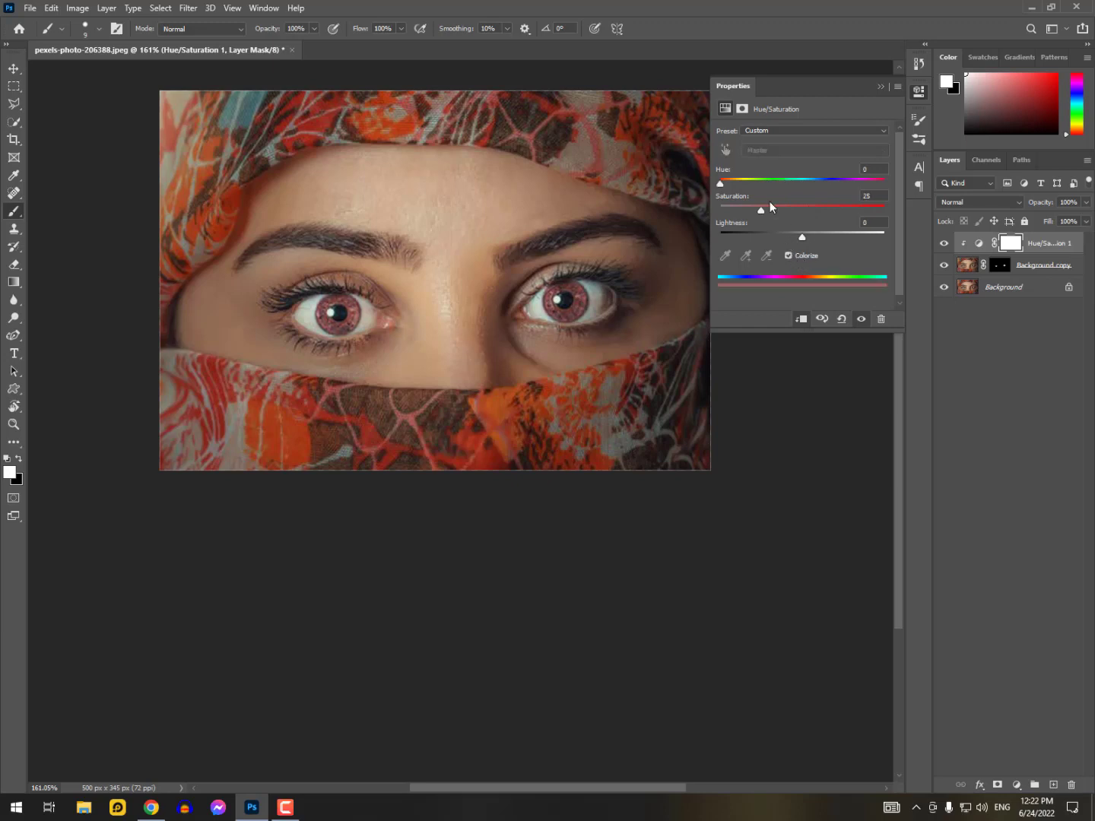
drag(723, 183, 836, 183)
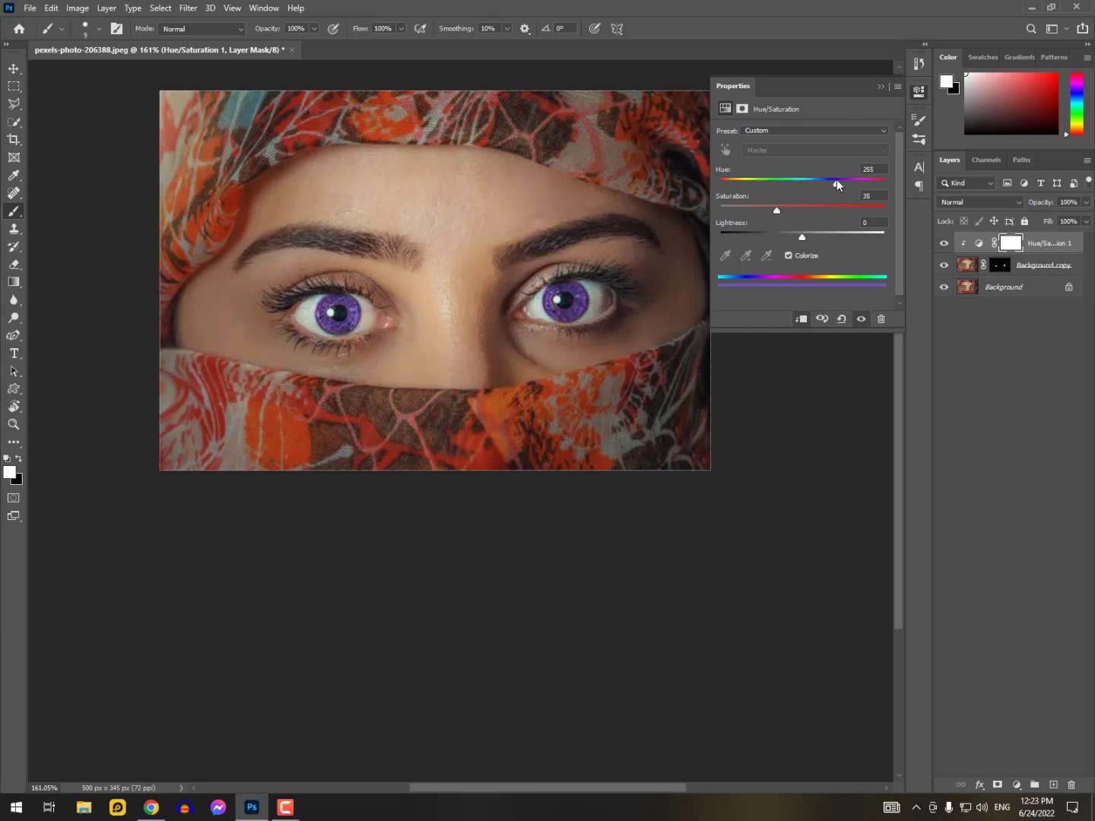
click(797, 257)
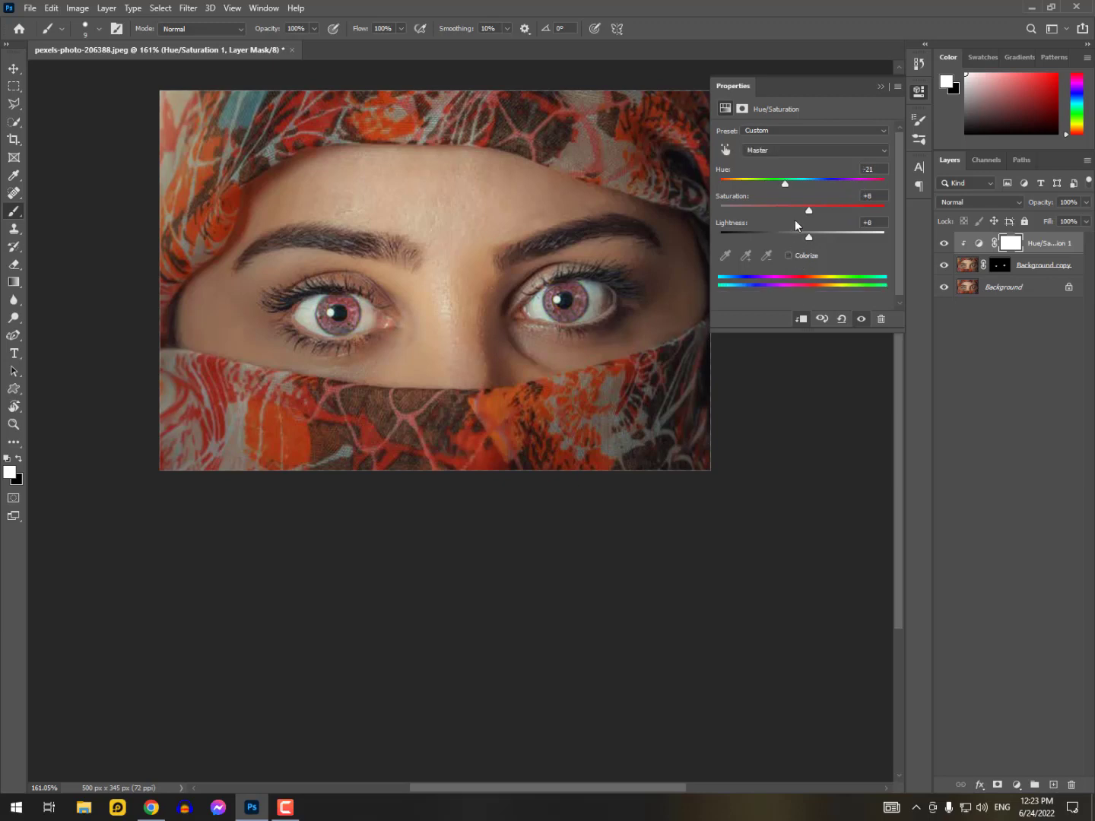
Set the iris adjustment to Hue +7, Saturation +14 and Lightness -2, and collapse its properties
drag(788, 180, 799, 235)
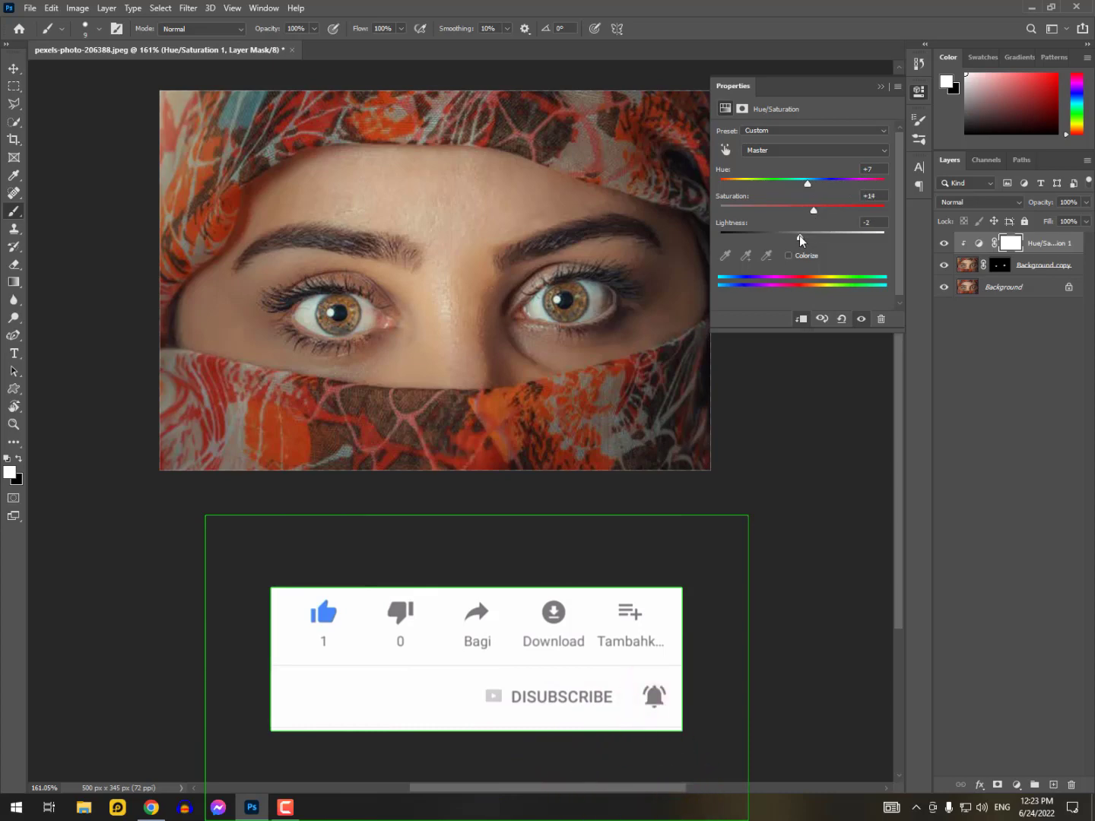
click(882, 87)
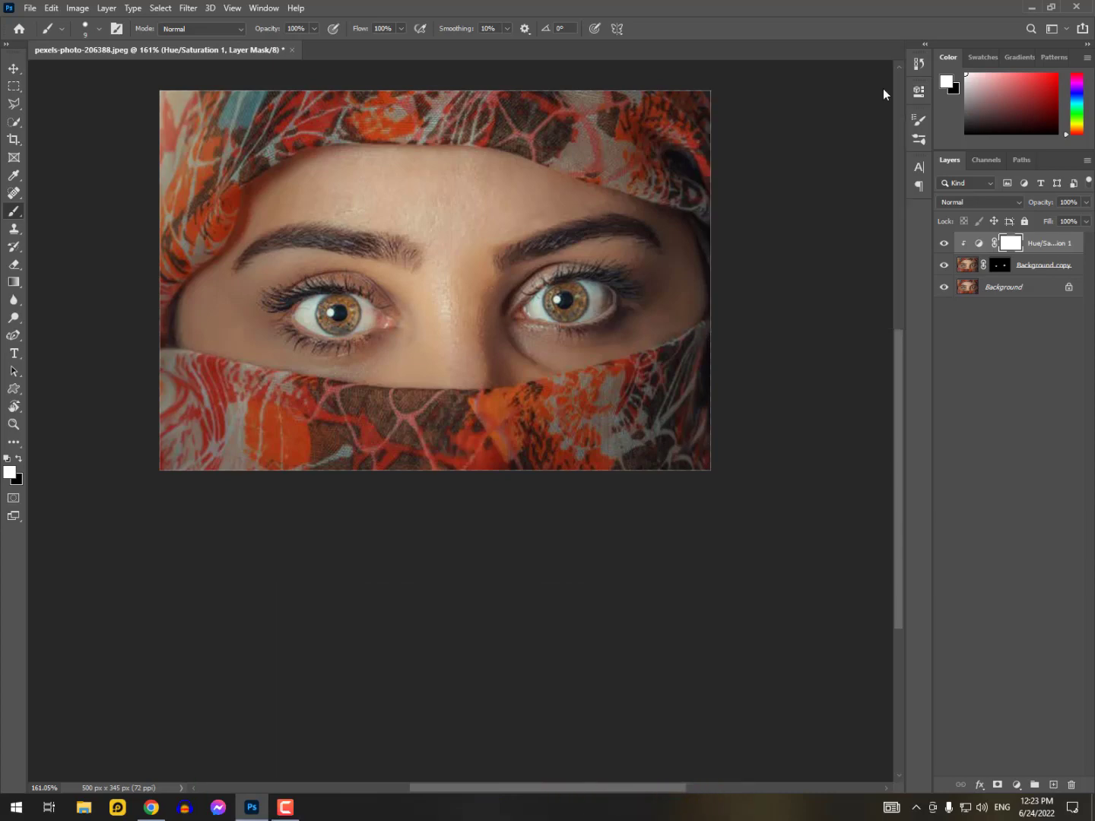
Merge the Hue/Saturation adjustment with Background copy, and merge the result down into the Background layer
ctrl+click(1032, 268)
key(ctrl+e)
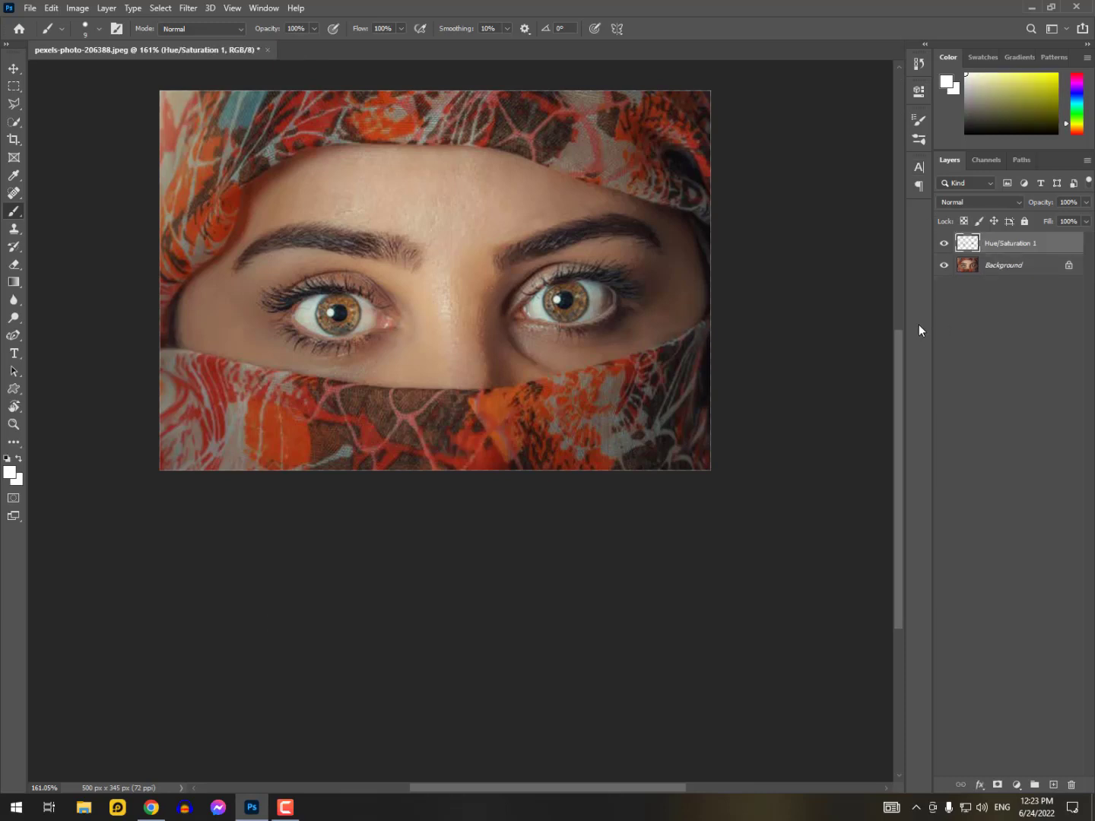
key(ctrl+e)
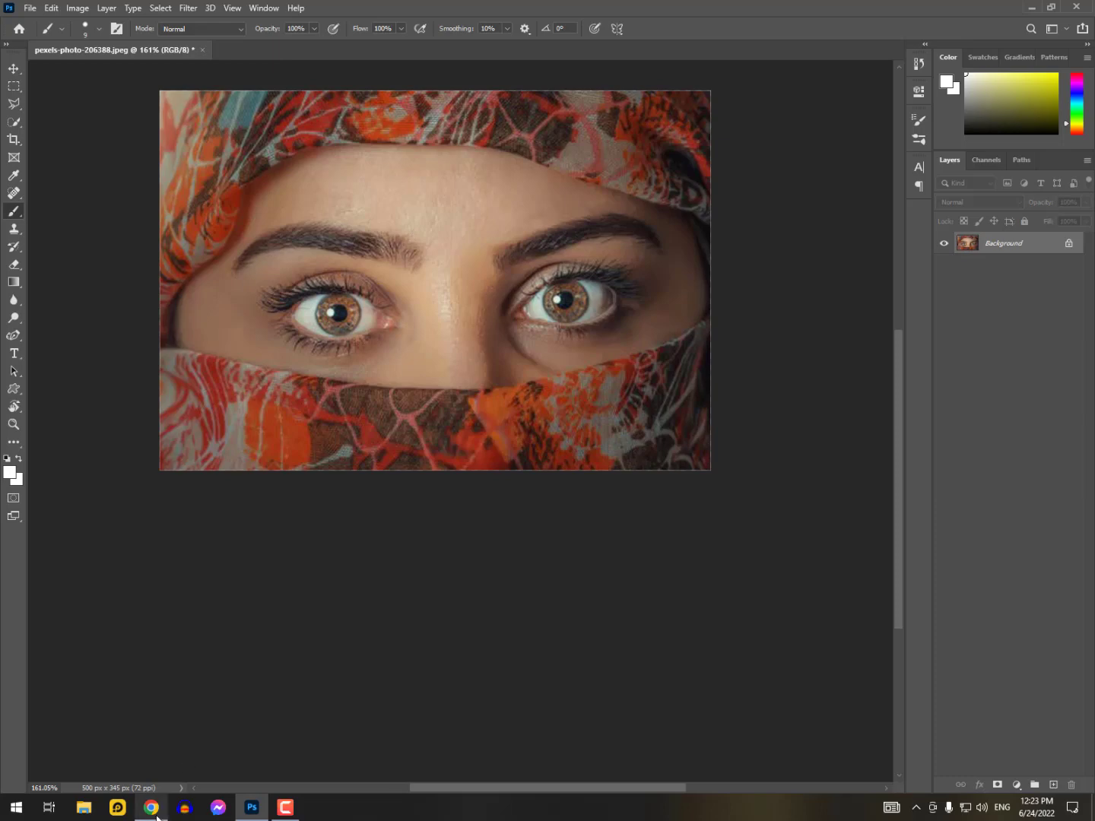
Switch to Chrome, browse the Google Images eye lens PNG results, and open the preview of the orange-and-blue iris from PNG Play
mouse_move(157, 810)
click(163, 750)
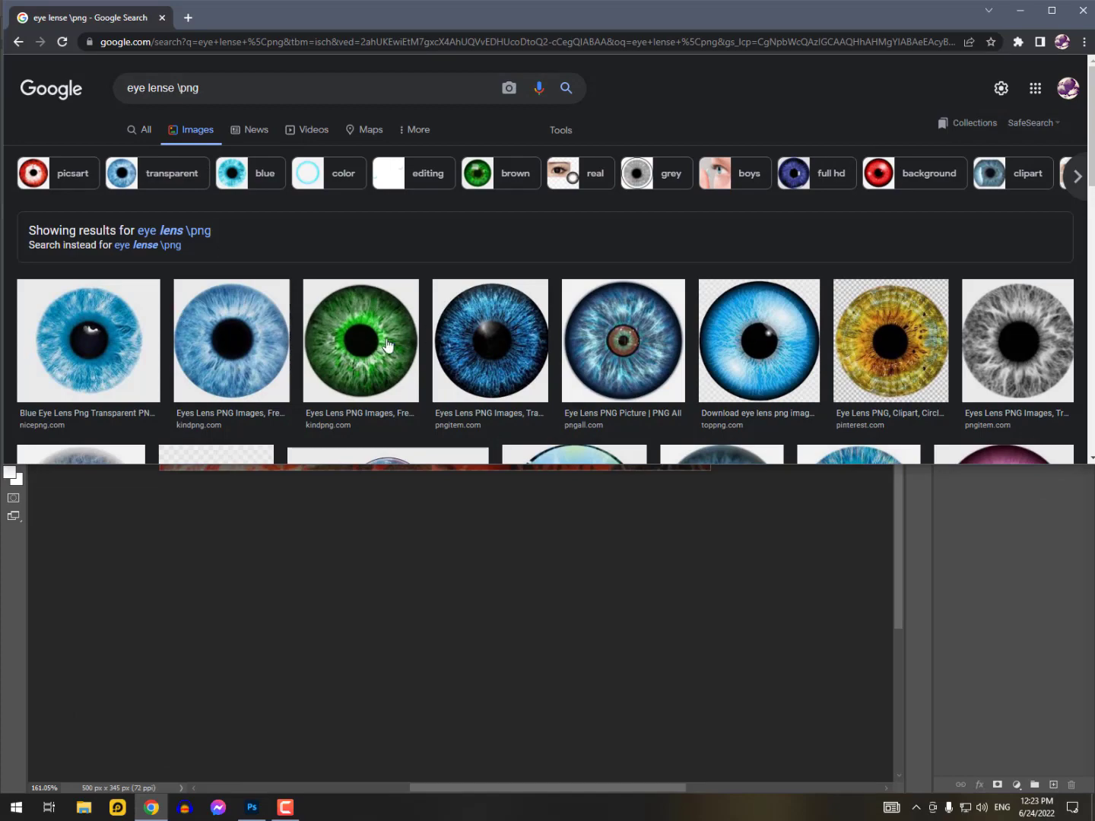
scroll(384, 344, down, 2)
scroll(672, 357, down, 3)
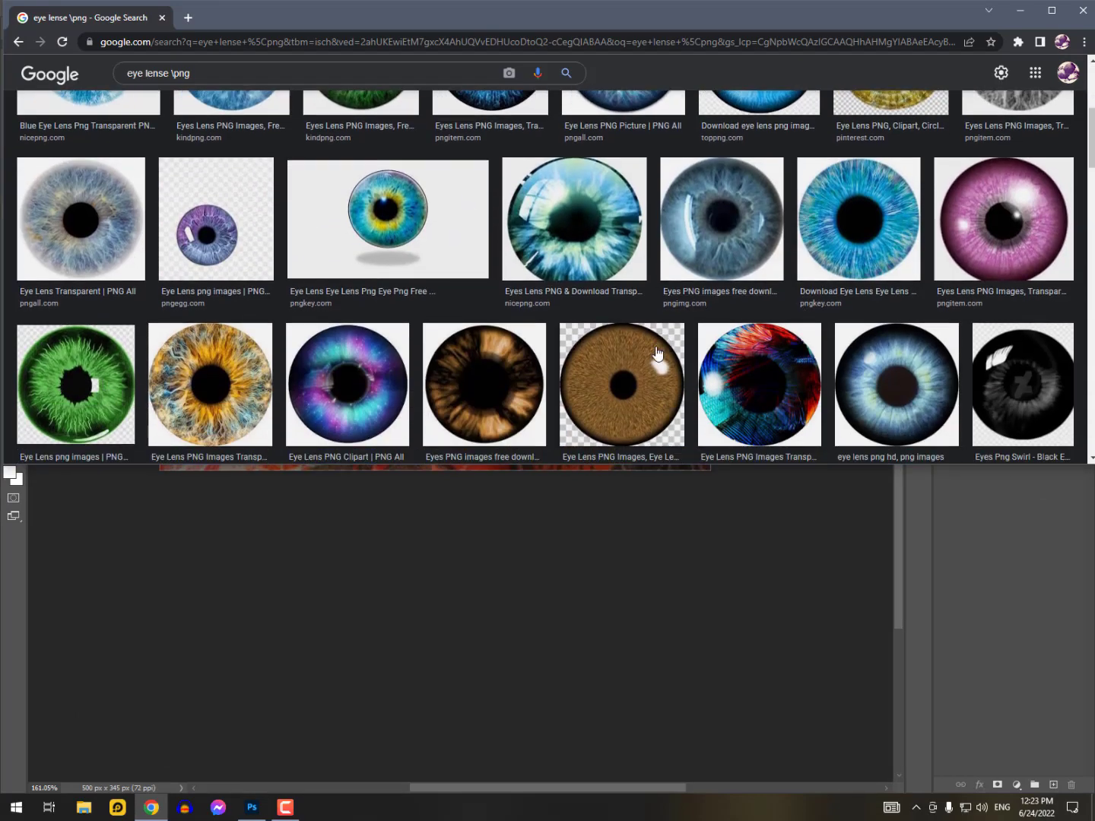
scroll(239, 335, down, 5)
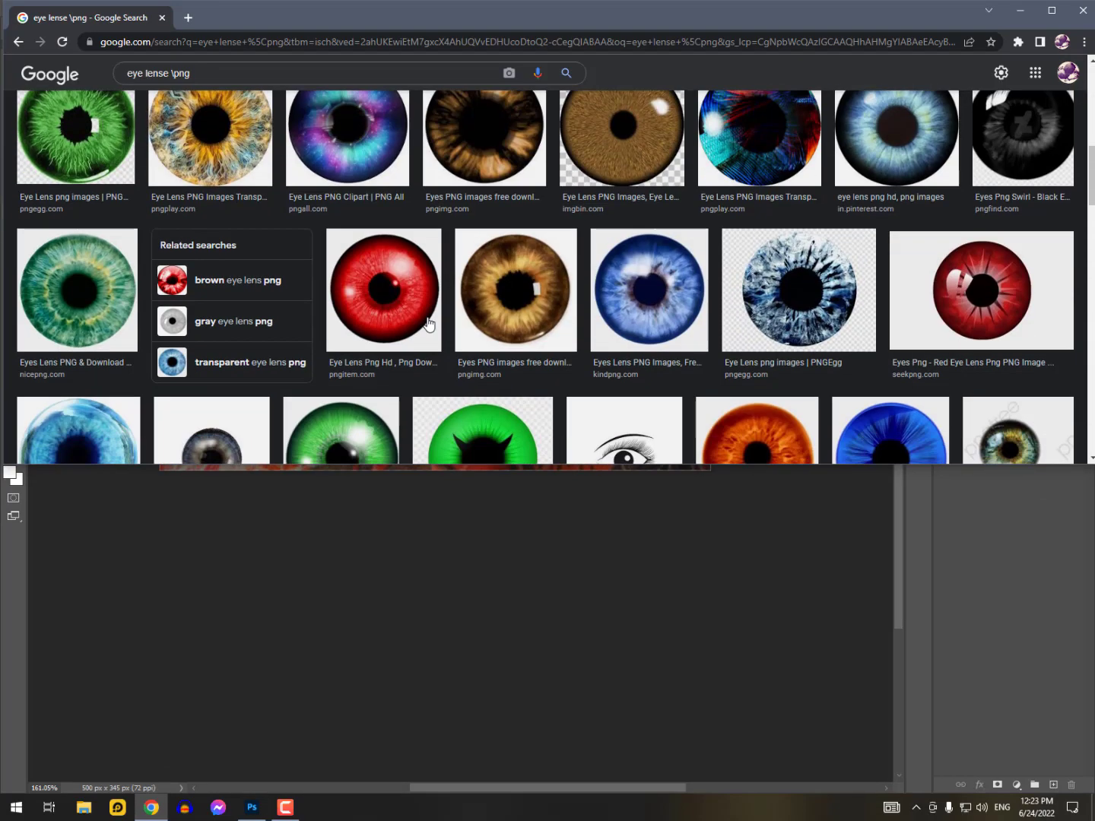
scroll(428, 324, down, 4)
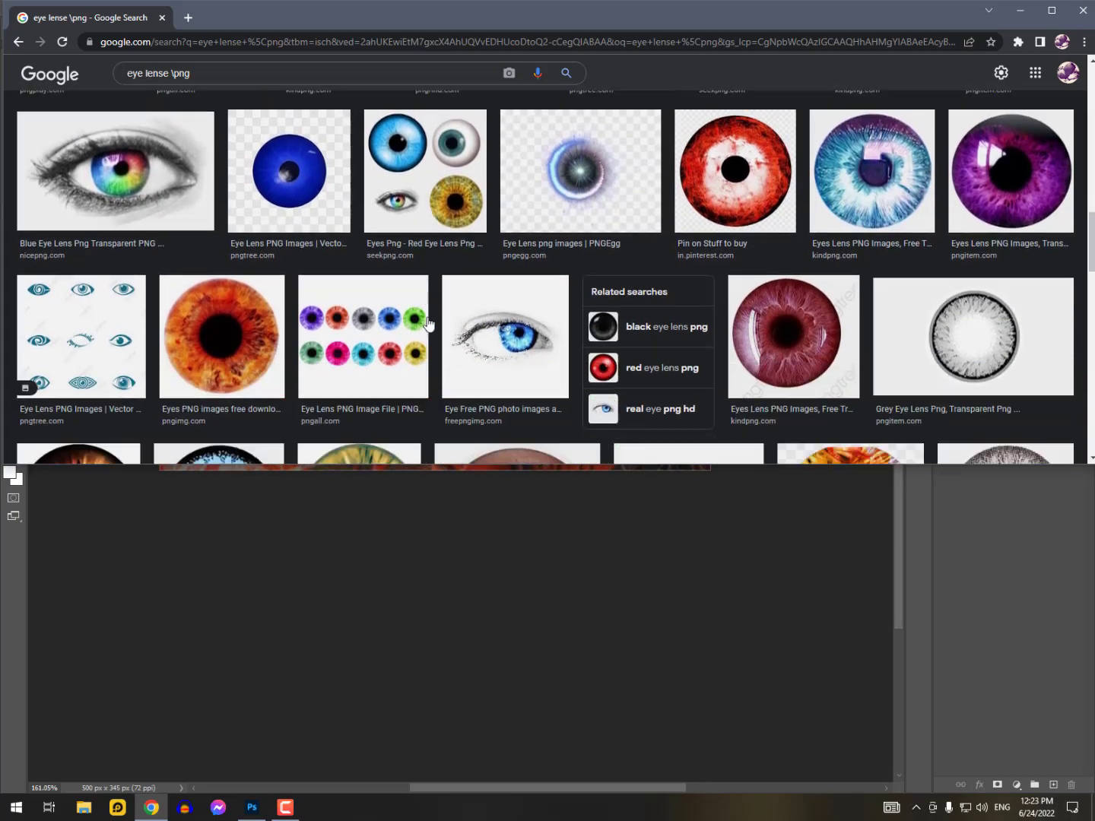
scroll(428, 324, down, 3)
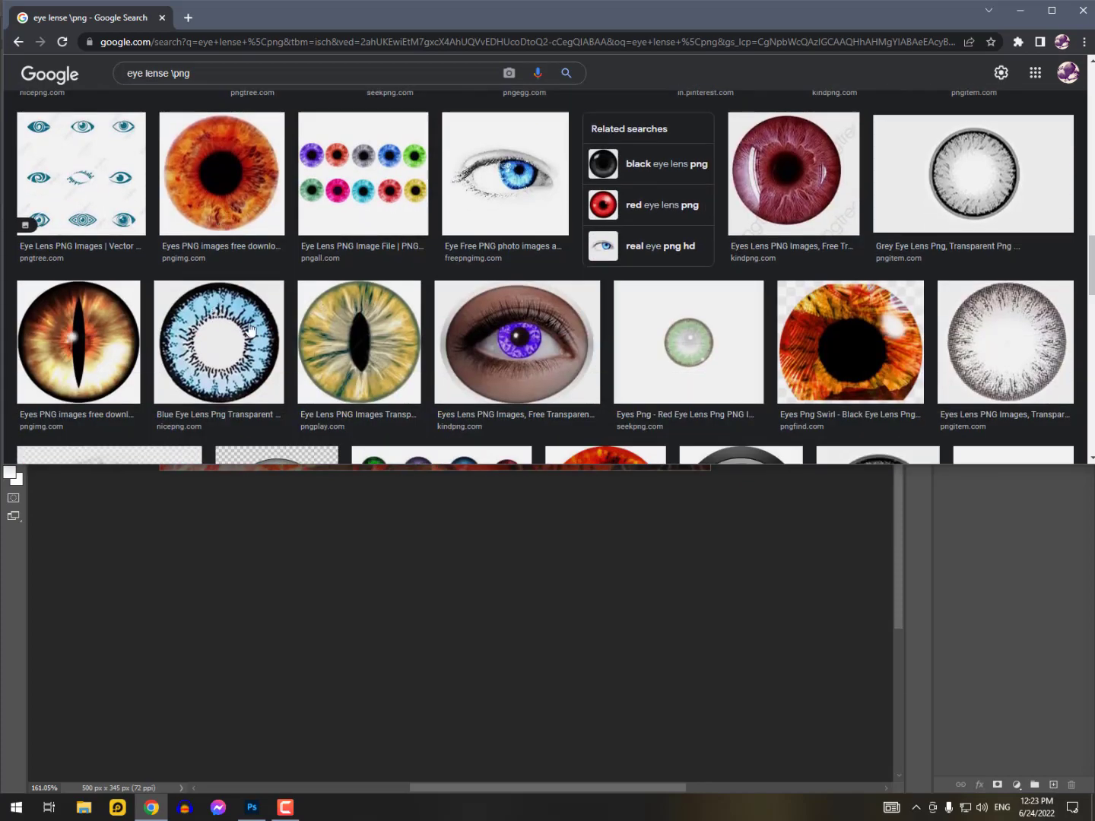
scroll(238, 326, down, 5)
scroll(238, 326, up, 4)
click(212, 296)
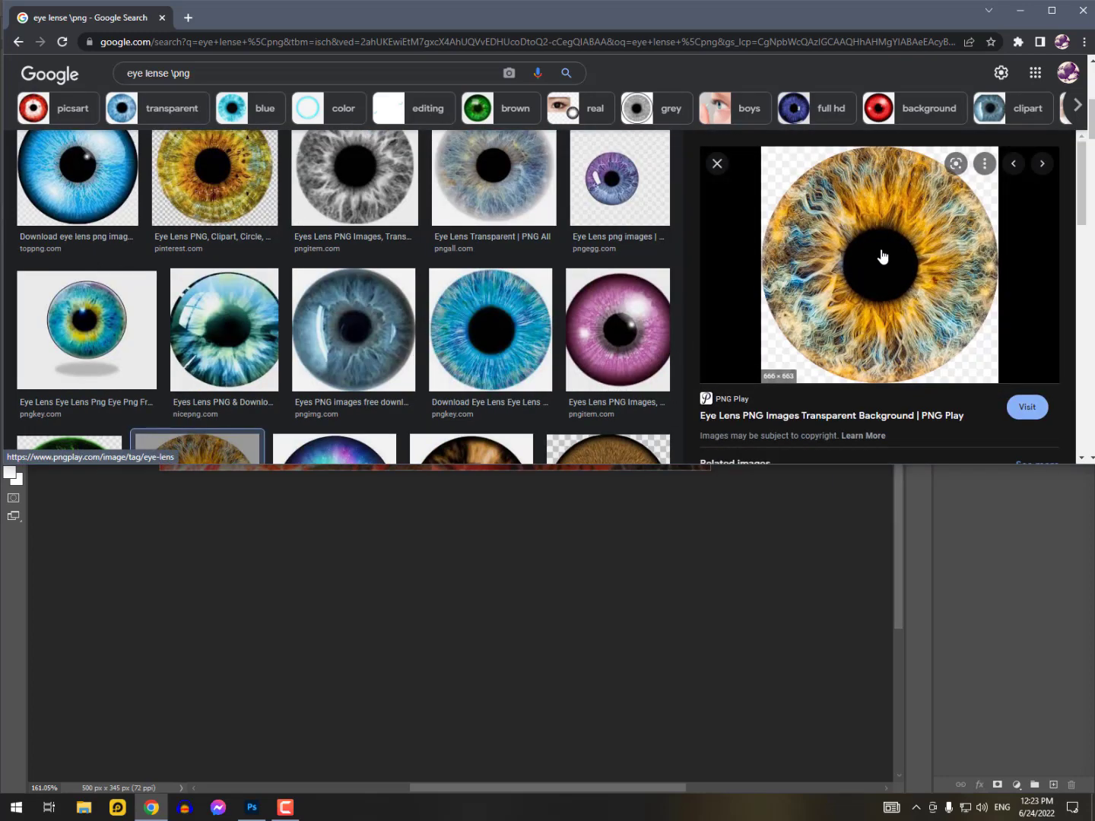
Save the orange-and-blue iris image to the Desktop as PNG file Eye-Lens-Brown-Transparent-Background, and return to Photoshop
right_click(876, 225)
click(926, 366)
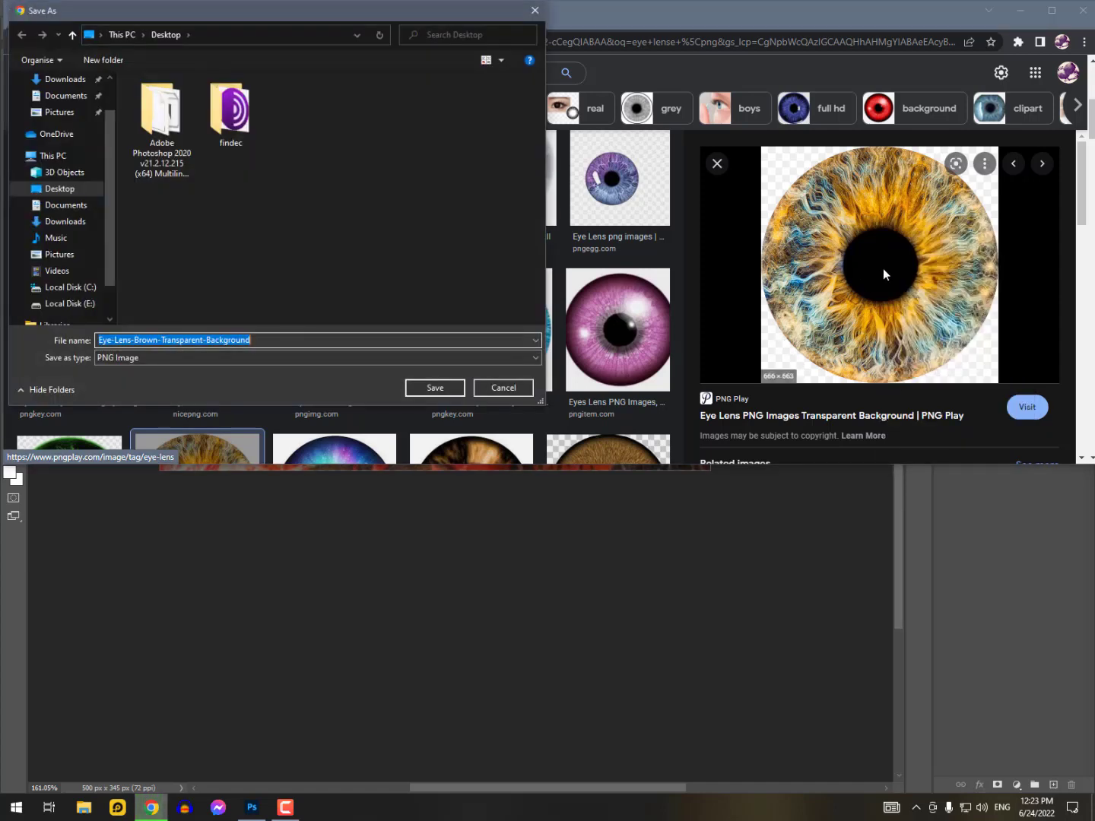
scroll(71, 140, up, 2)
click(69, 112)
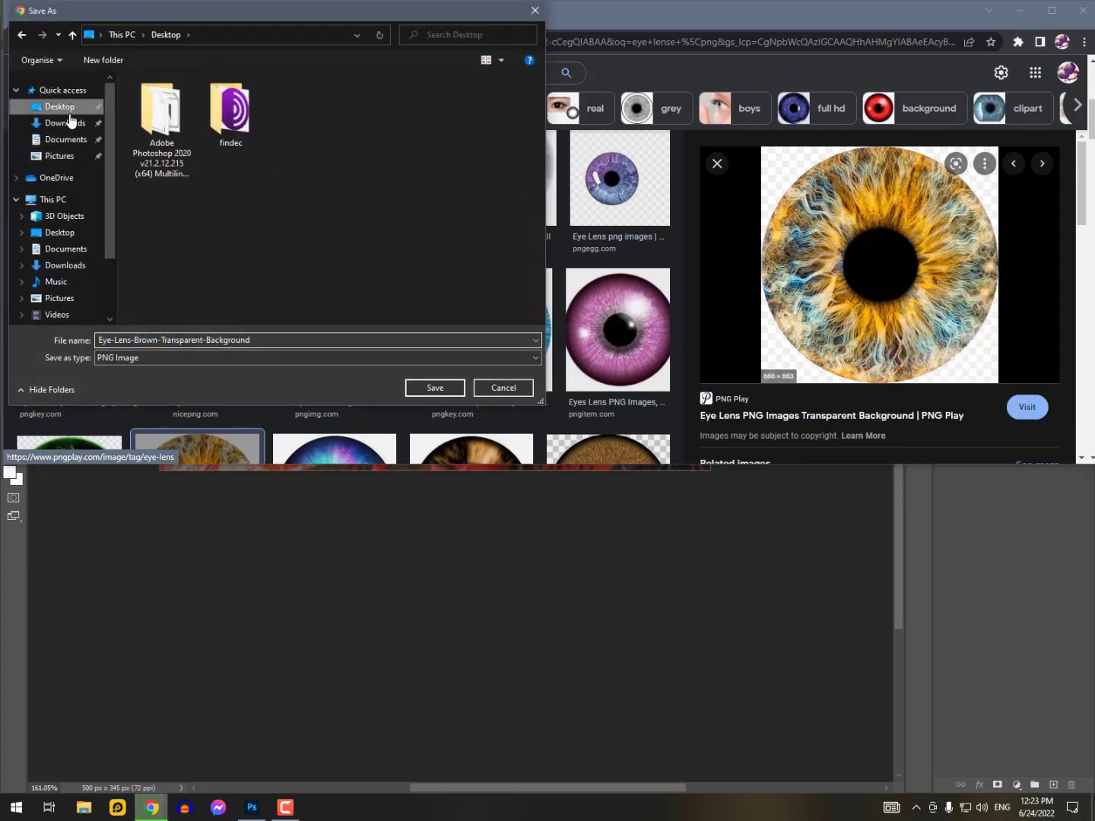
click(432, 387)
click(1020, 10)
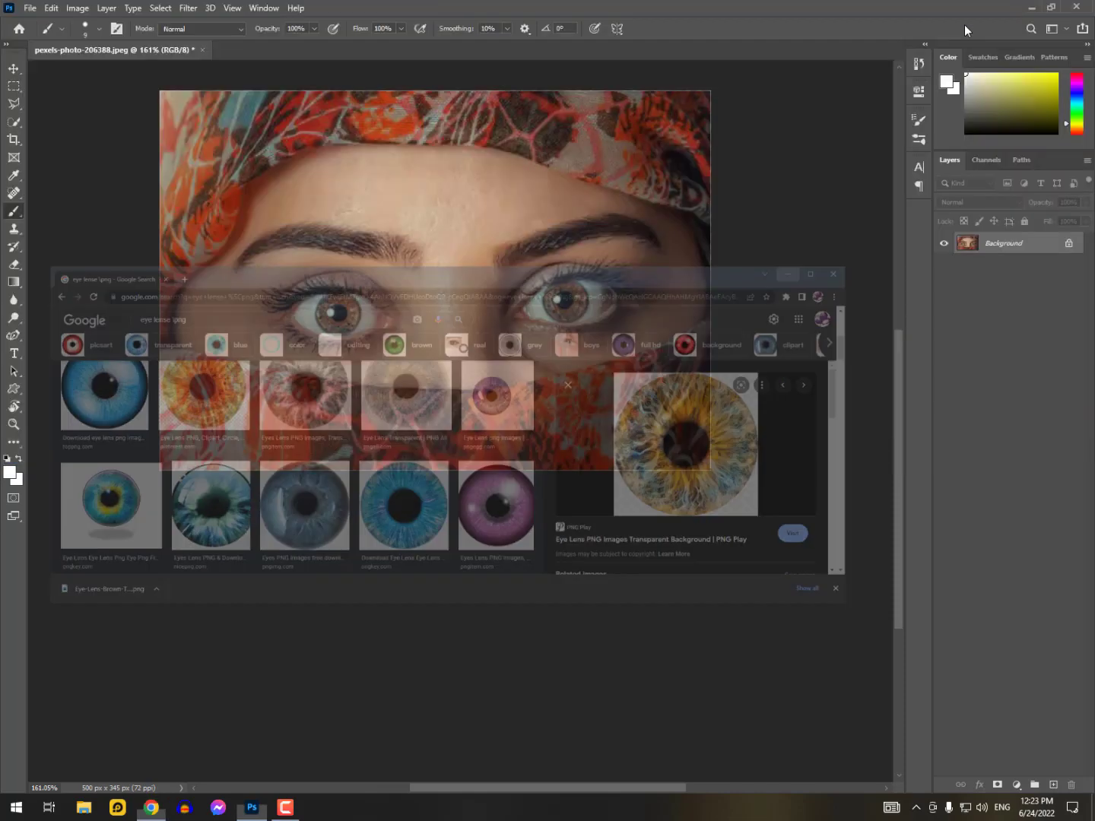
Open Eye-Lens-Brown-Transparent-Background from the Desktop and bring the lens into the pexels-photo-206388 portrait as a new layer
click(30, 8)
click(46, 35)
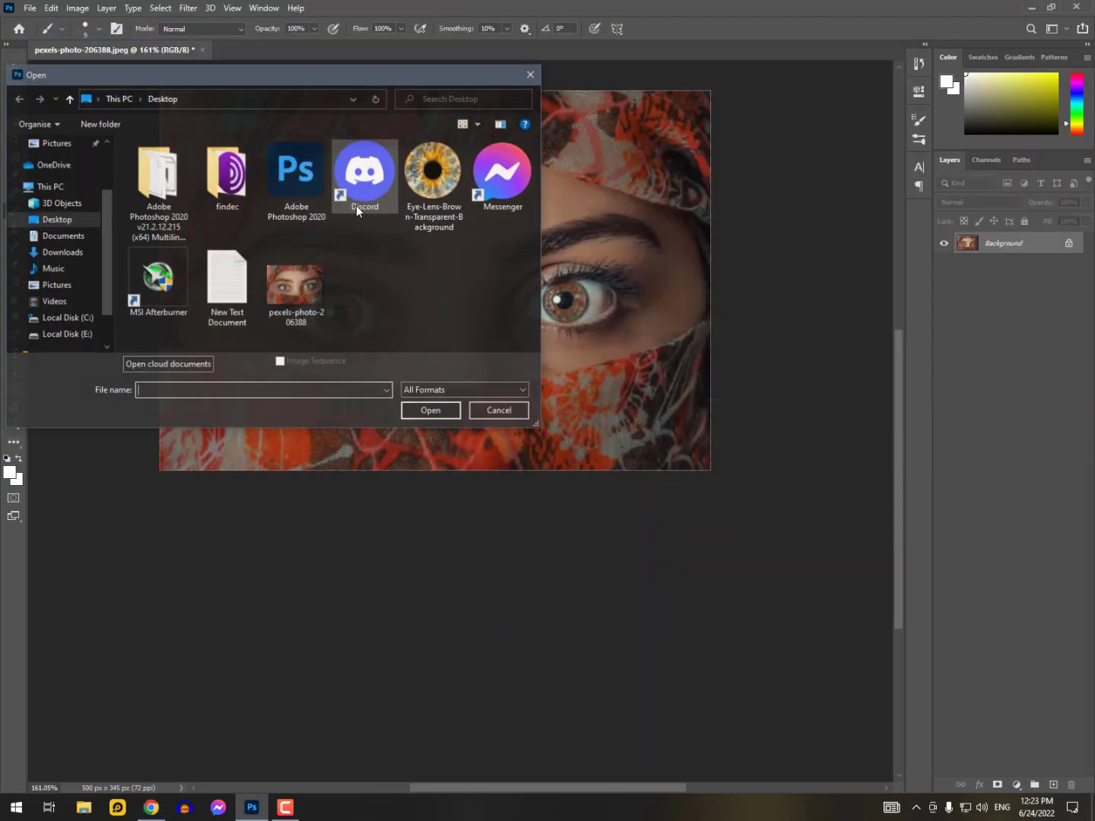
click(418, 187)
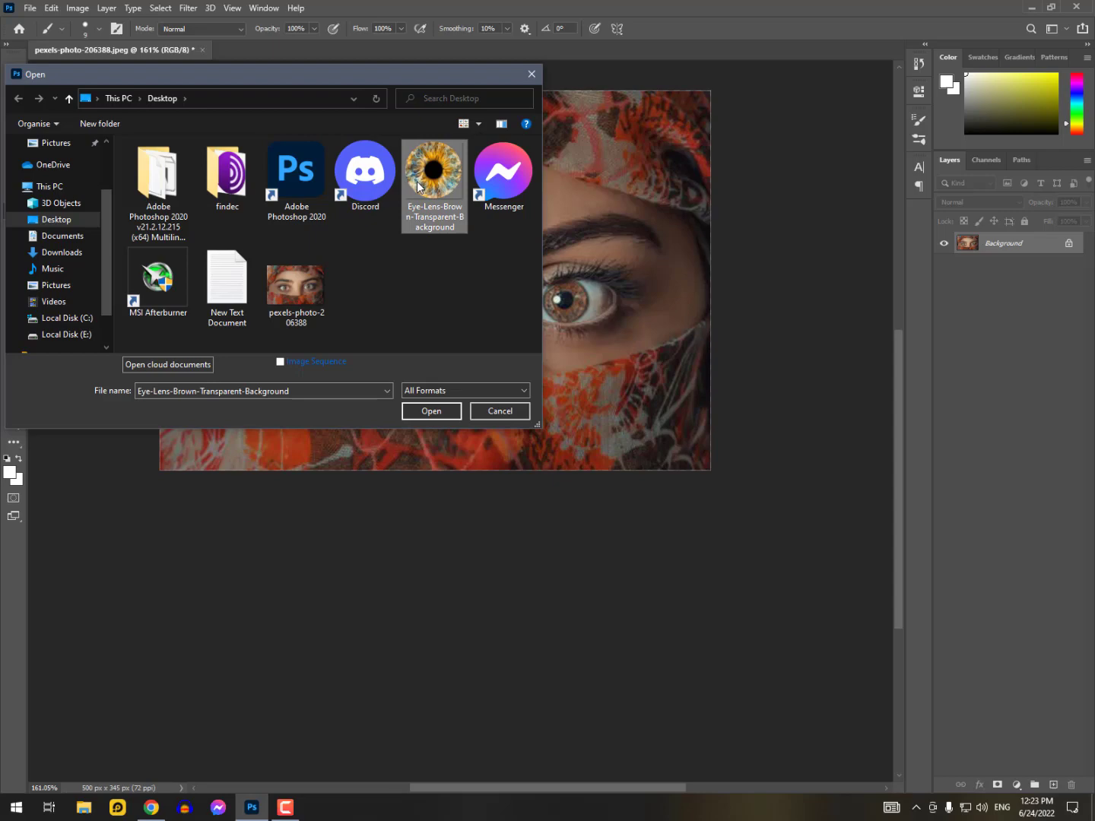
click(421, 412)
key(v)
mouse_move(333, 352)
mouse_down()
mouse_move(141, 97)
mouse_move(132, 53)
mouse_move(336, 331)
mouse_up()
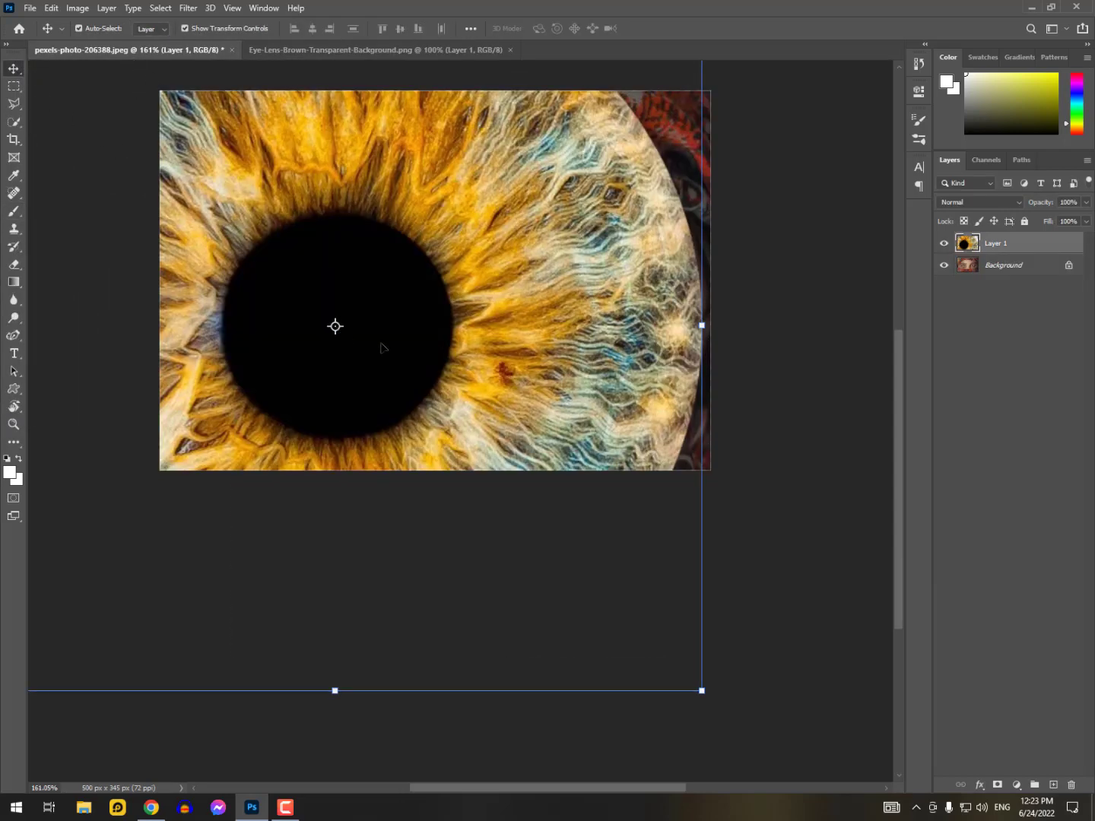
Scale the lens to about 5.59% over the iris of the portrait's left-hand eye, and set its blending mode to Lighten
drag(703, 696, 356, 330)
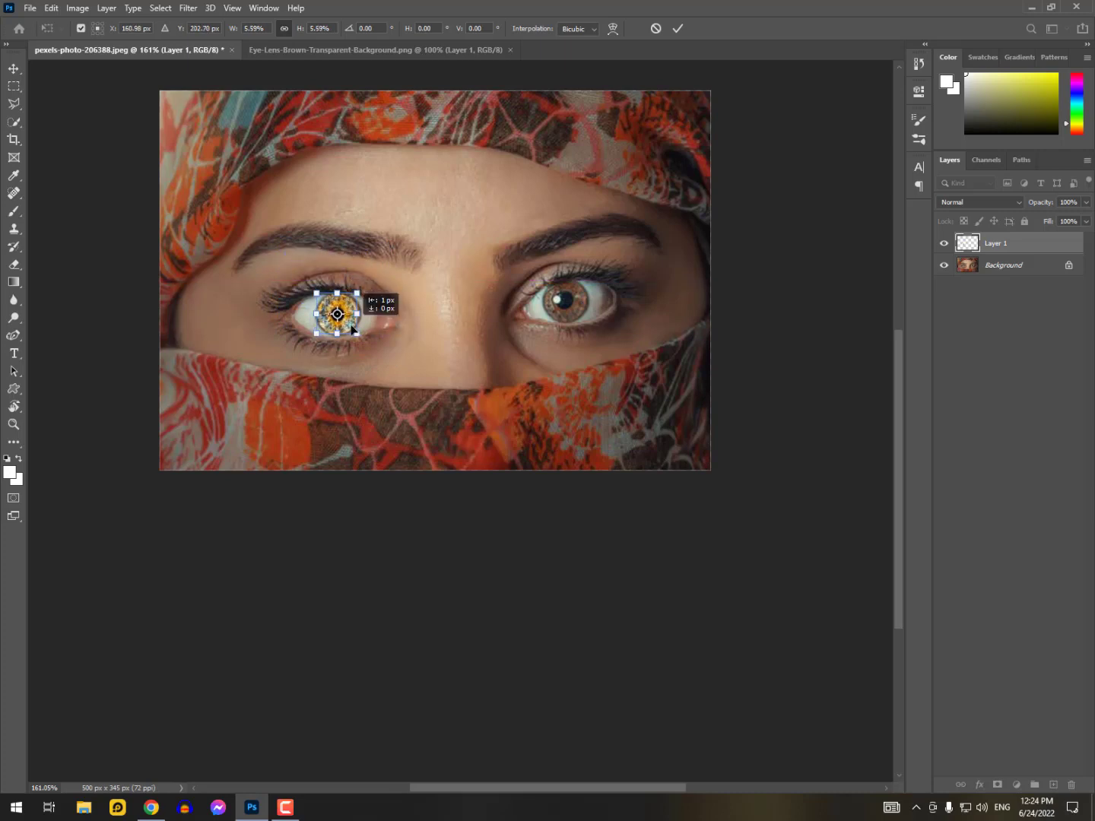
click(676, 28)
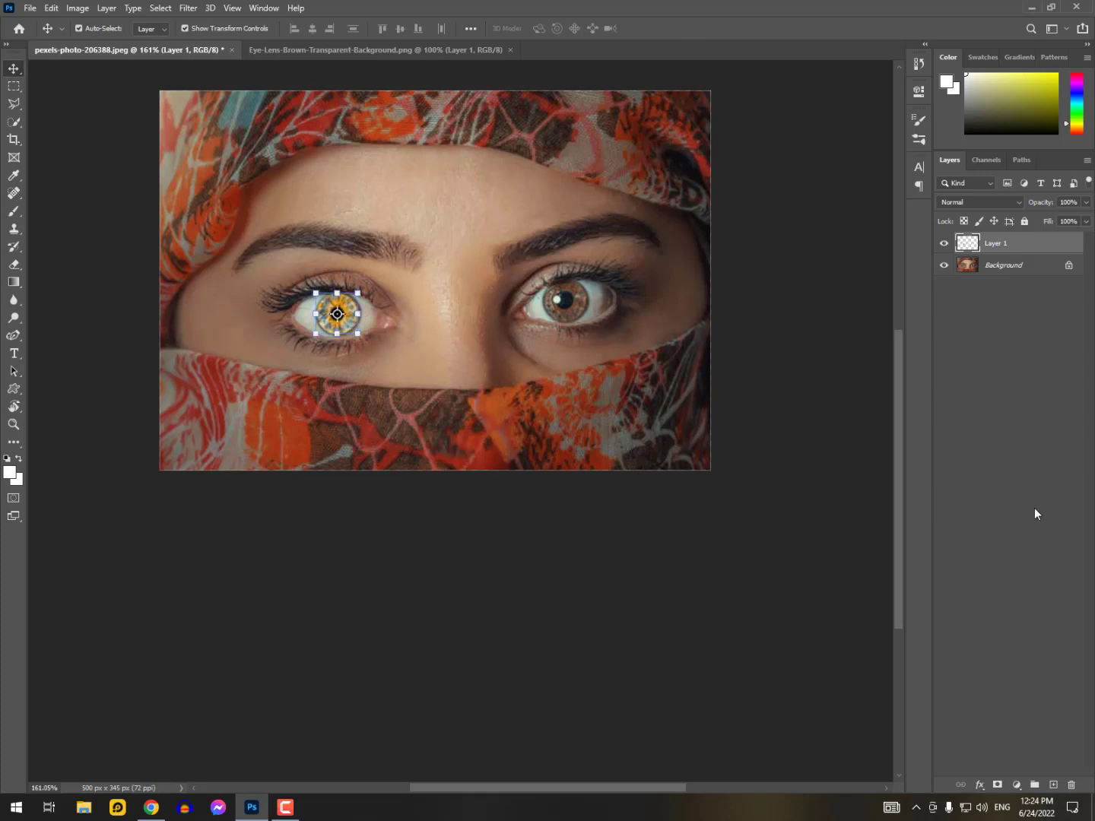
click(982, 199)
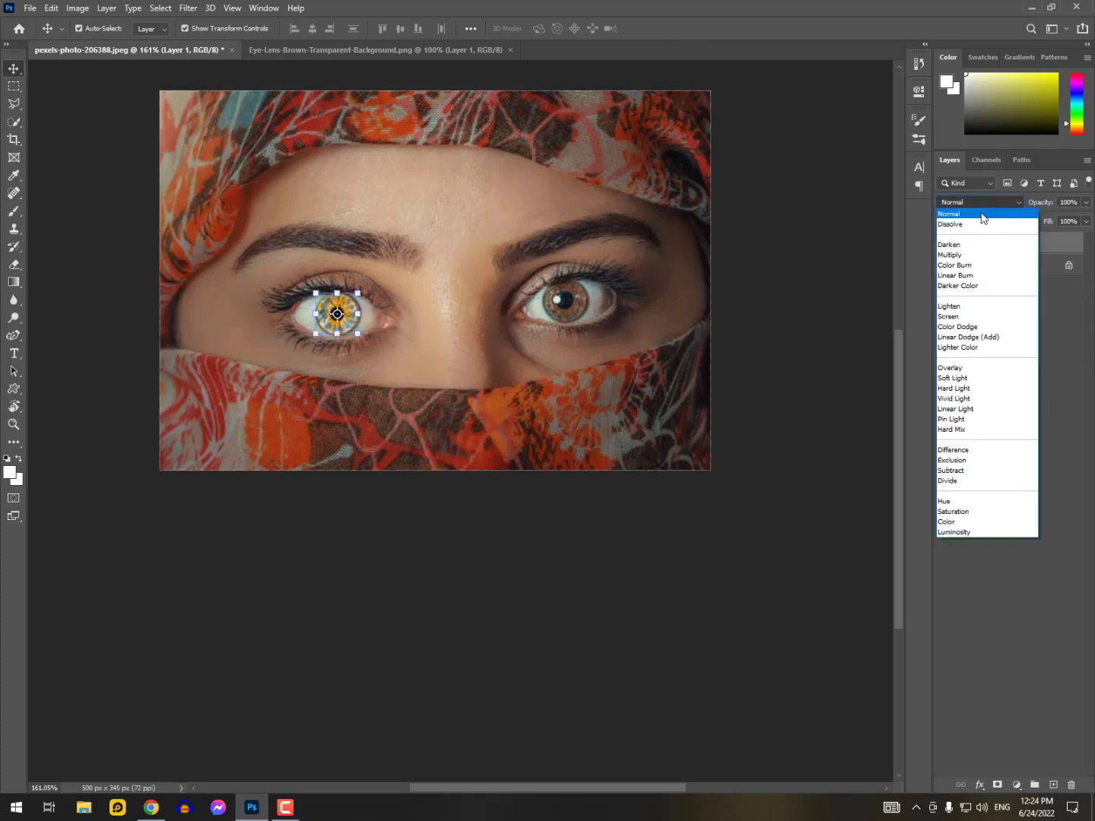
click(975, 306)
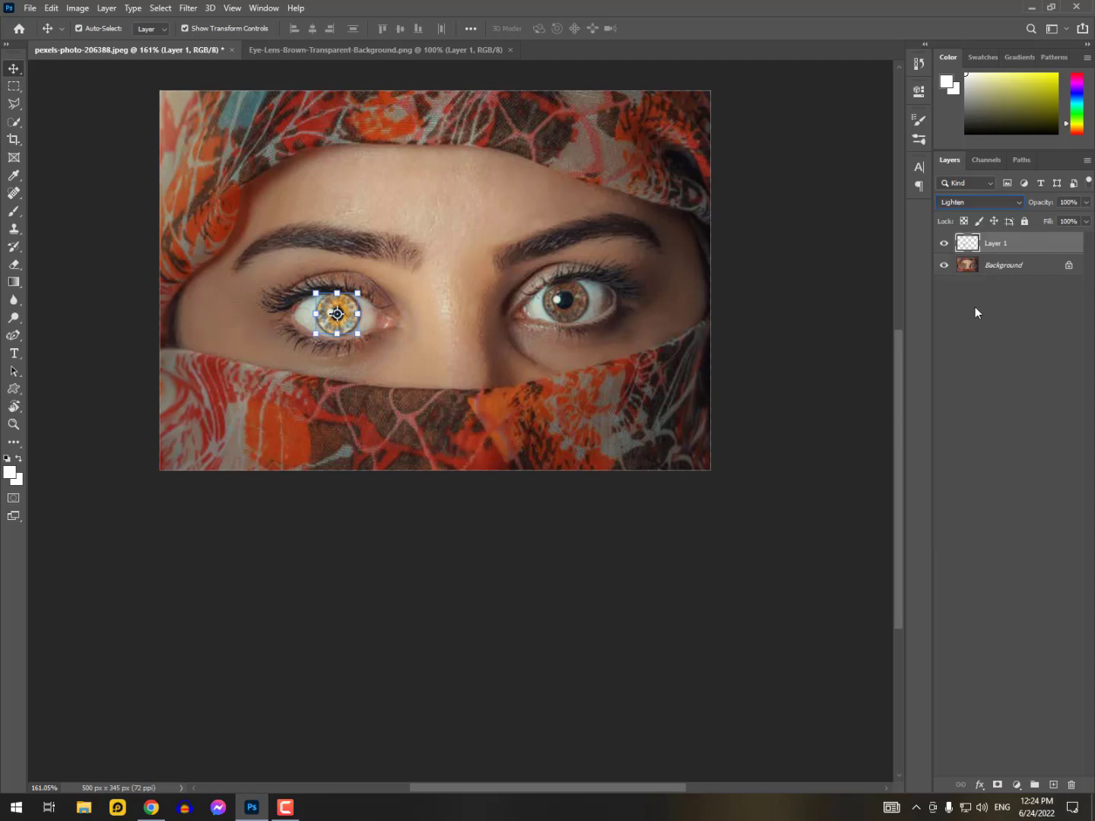
Slightly enlarge and fine-tune the lens so its edges match the iris of the portrait's left-hand eye
drag(358, 314, 362, 315)
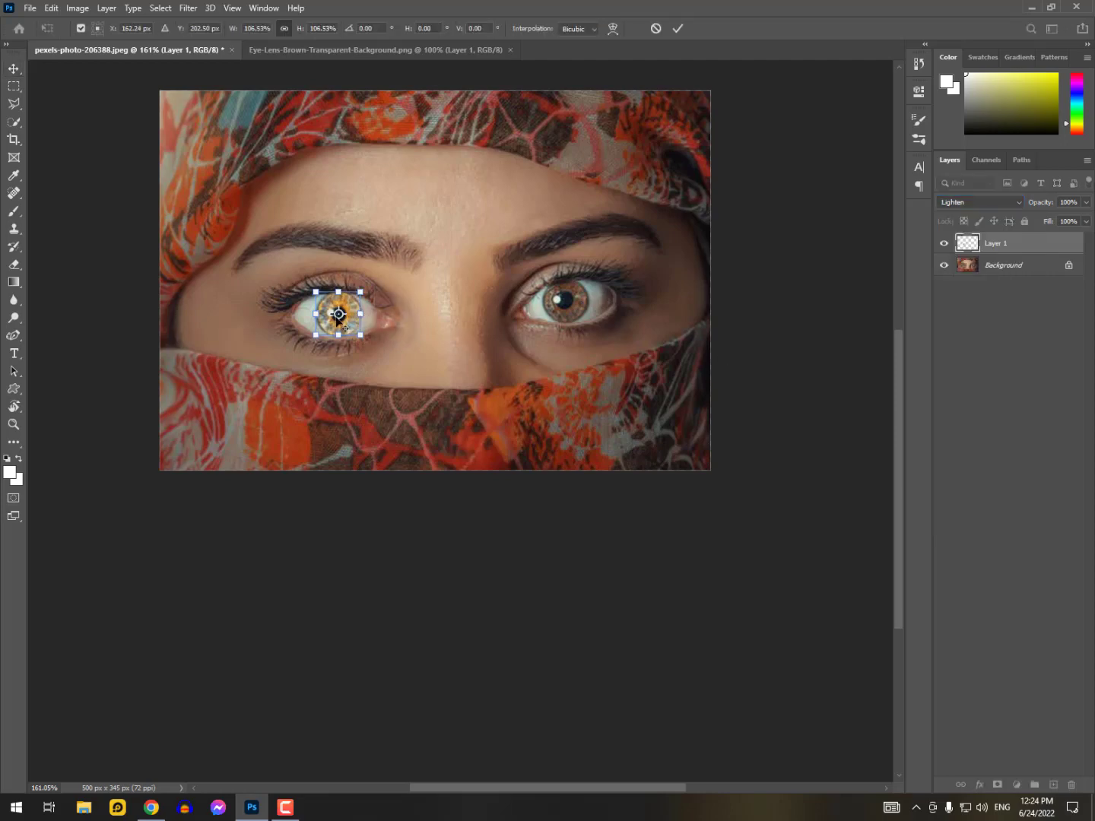
scroll(336, 314, up, 7)
scroll(340, 316, up, 4)
drag(495, 298, 496, 296)
drag(278, 313, 276, 314)
click(678, 29)
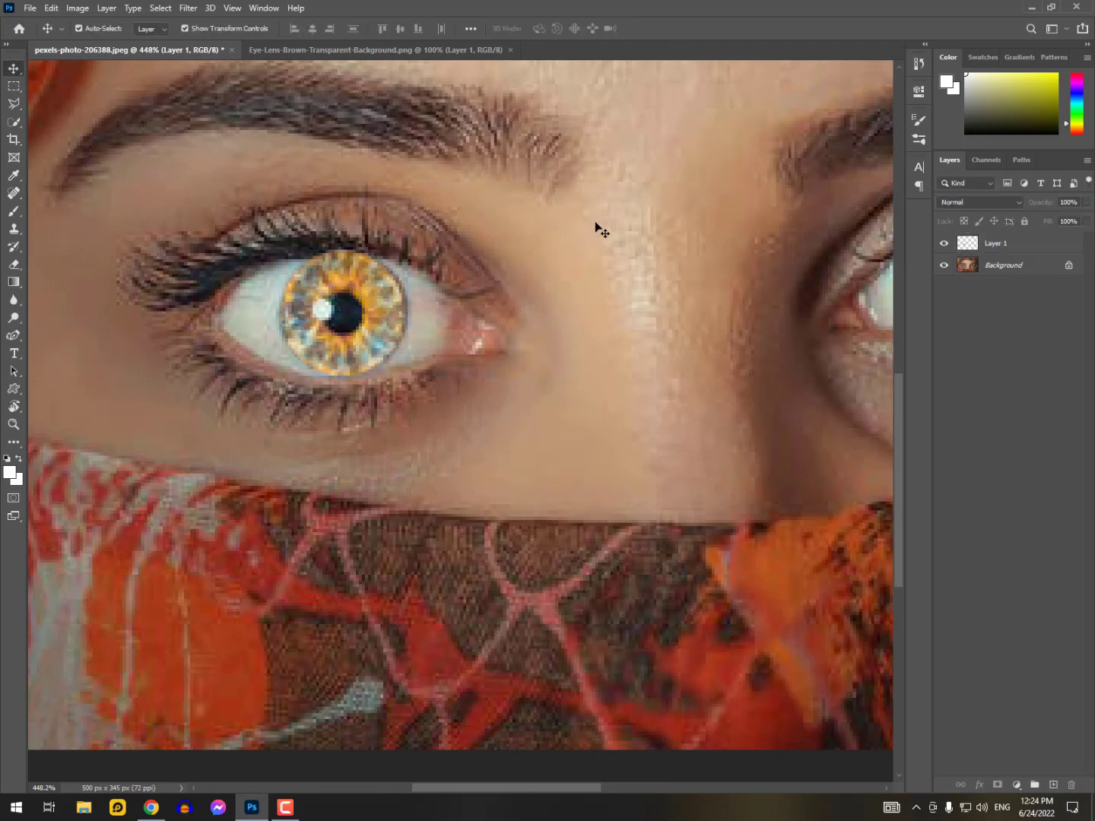
key(ctrl+t)
drag(409, 313, 411, 314)
click(677, 28)
click(652, 174)
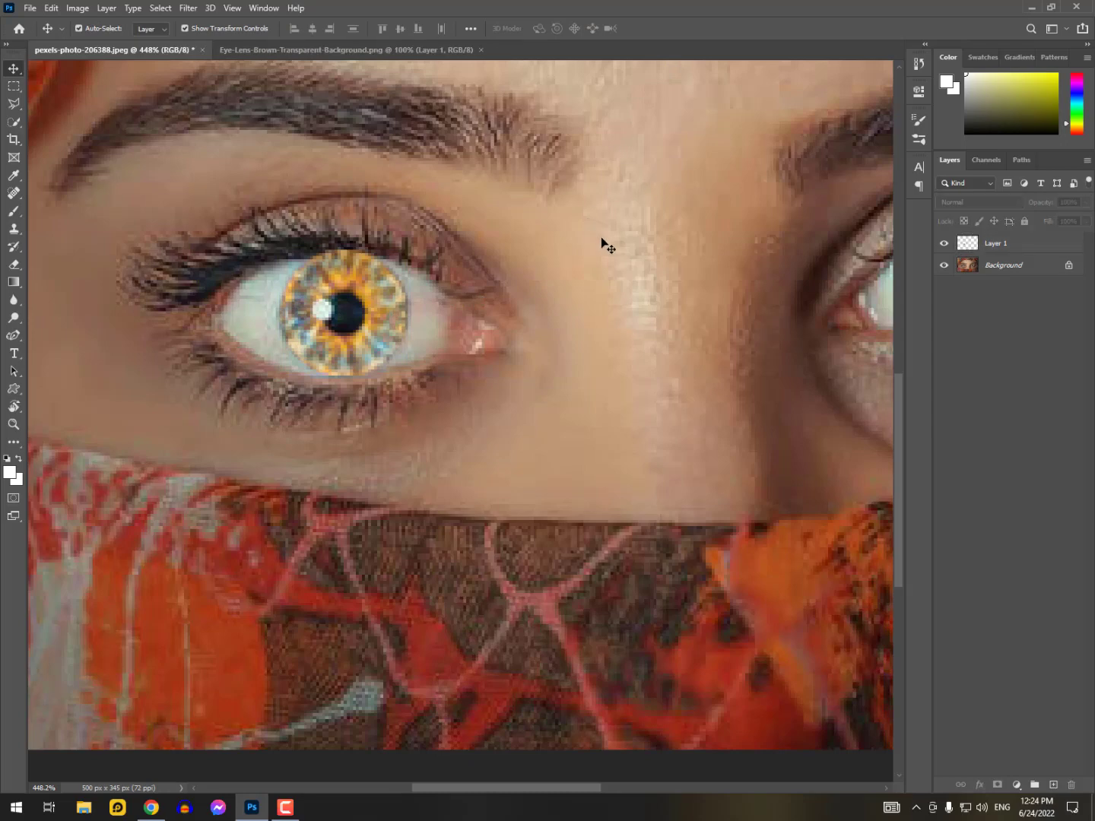
Duplicate the lens layer and position the copy over the iris of the portrait's right-hand eye
scroll(605, 247, down, 3)
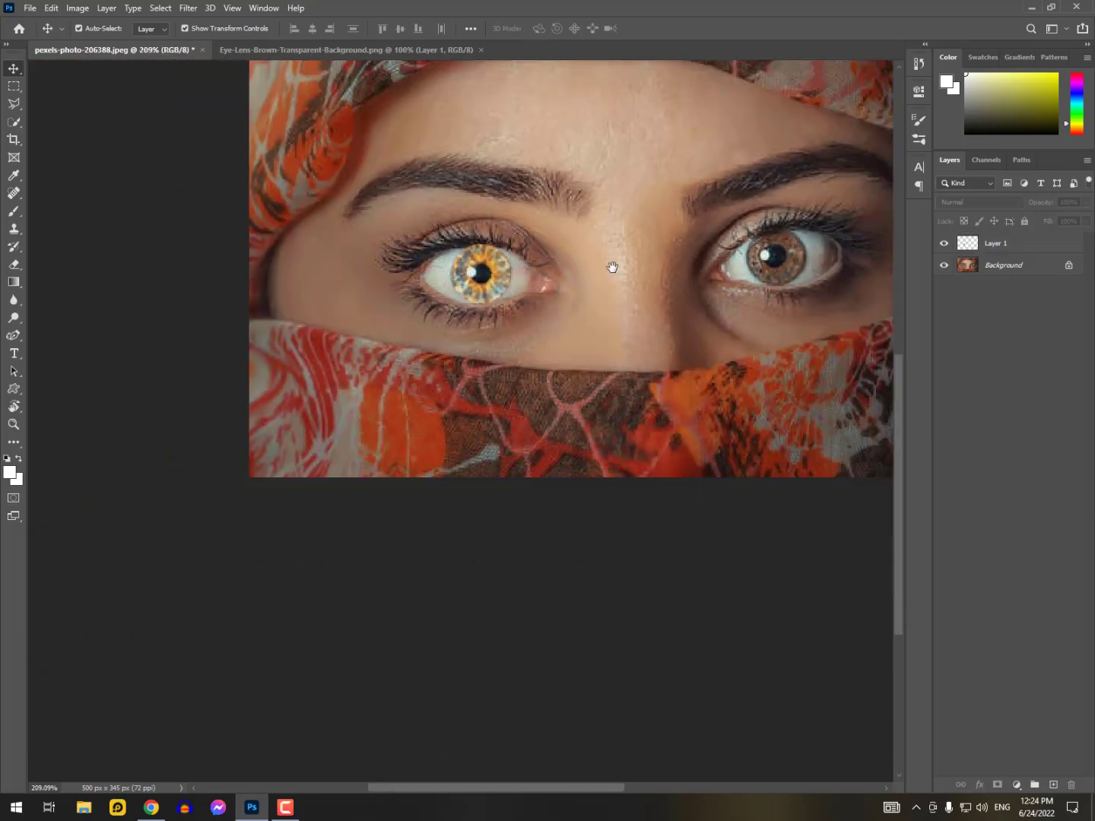
drag(612, 267, 471, 269)
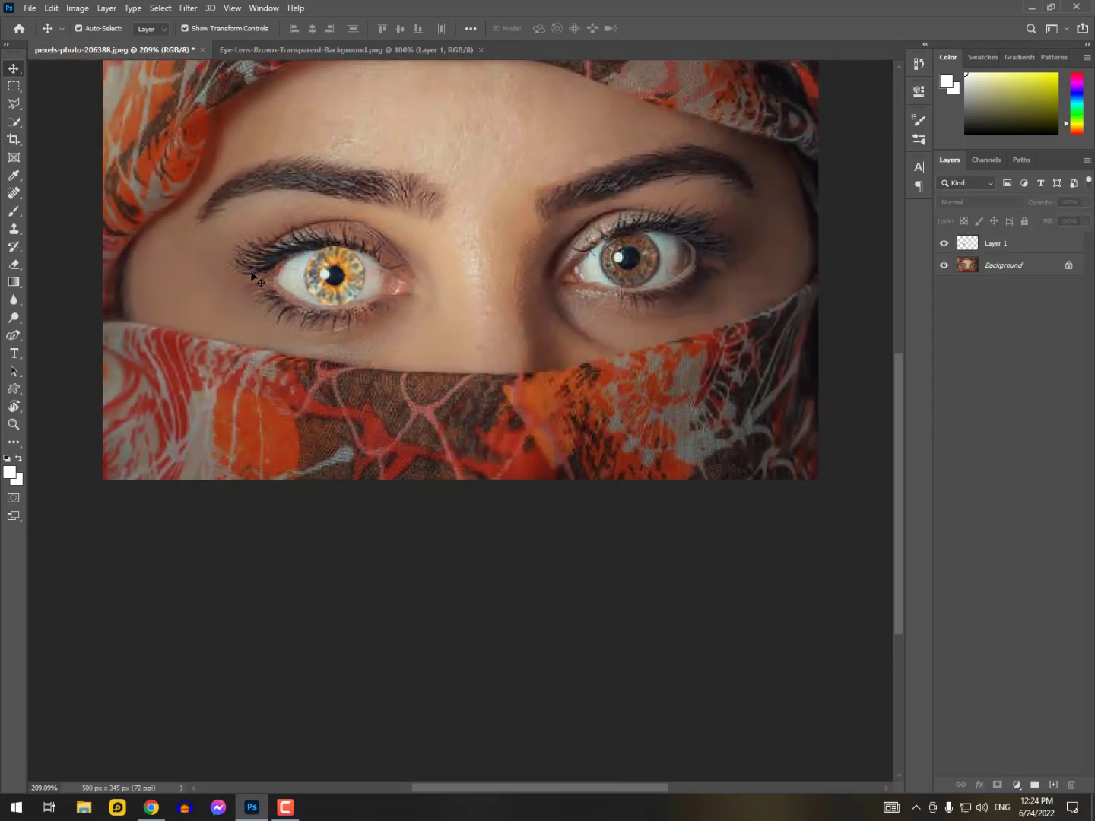
click(334, 286)
drag(346, 291, 624, 238)
scroll(639, 251, up, 6)
click(773, 289)
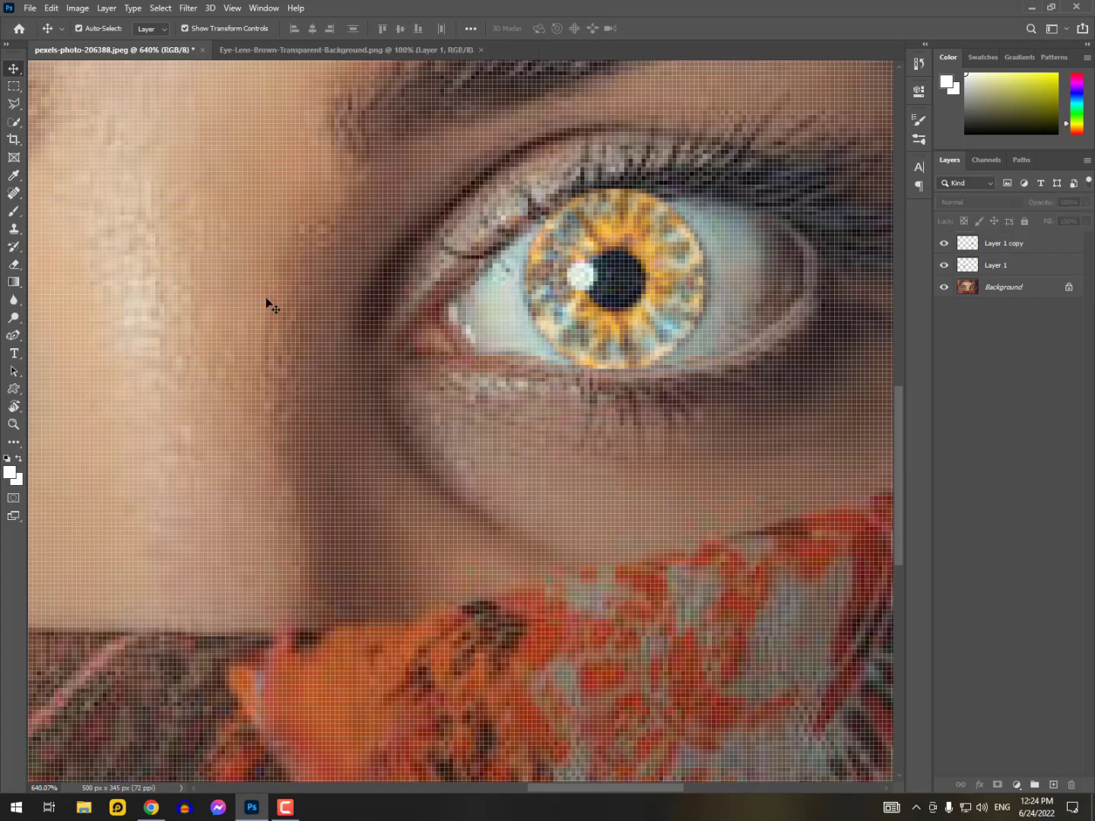
Merge Layer 1 and Layer 1 copy, the two lens layers, into a single layer
scroll(267, 297, down, 7)
drag(202, 311, 324, 296)
scroll(324, 296, down, 3)
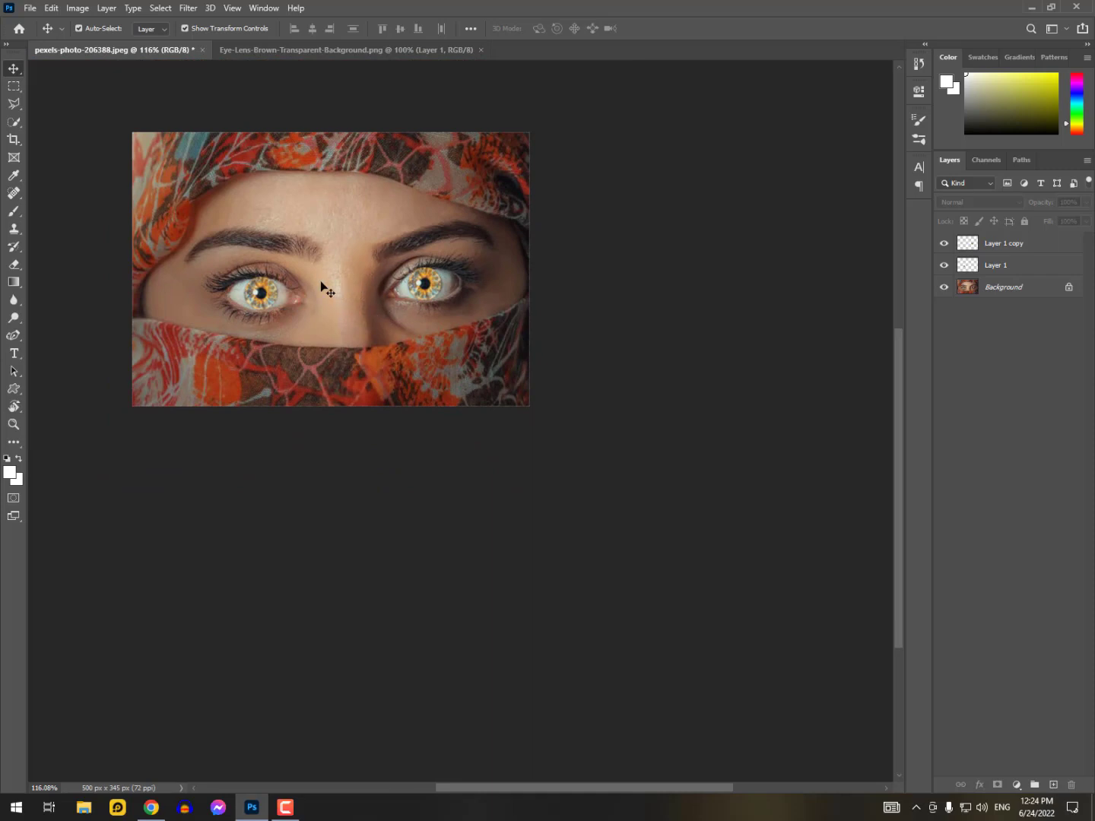
click(1005, 251)
ctrl+click(1008, 267)
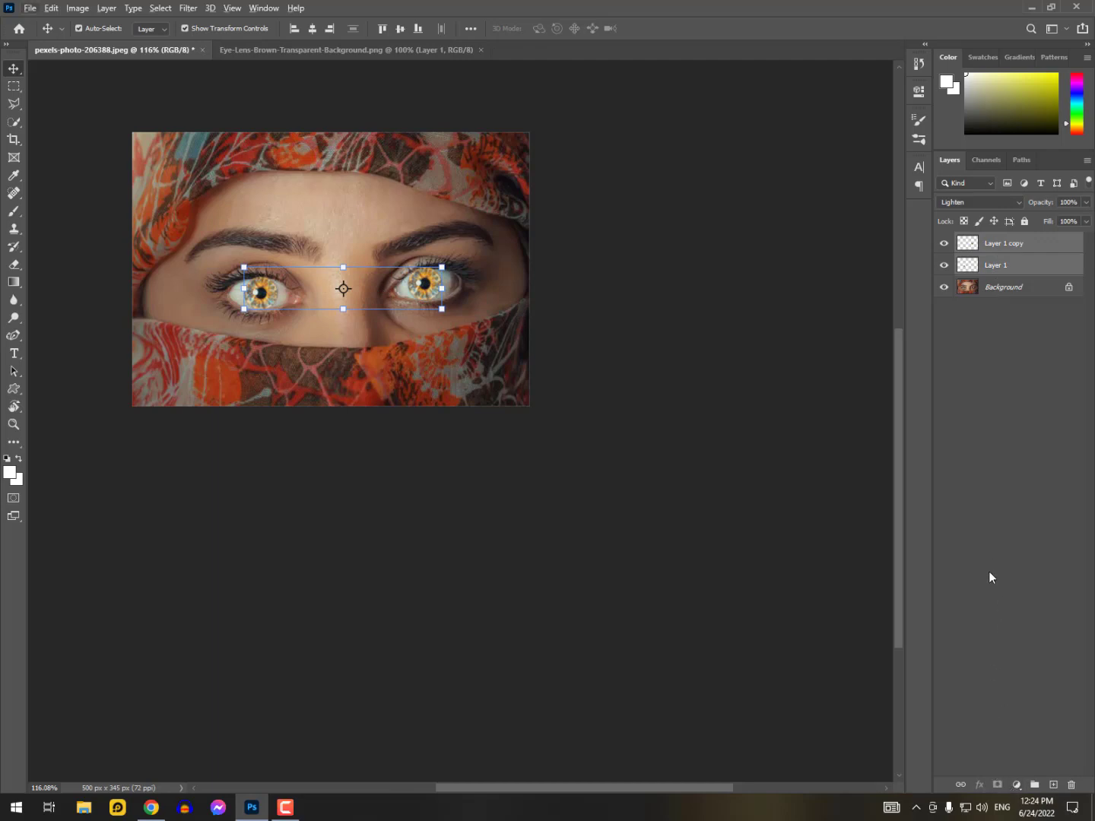
key(ctrl+e)
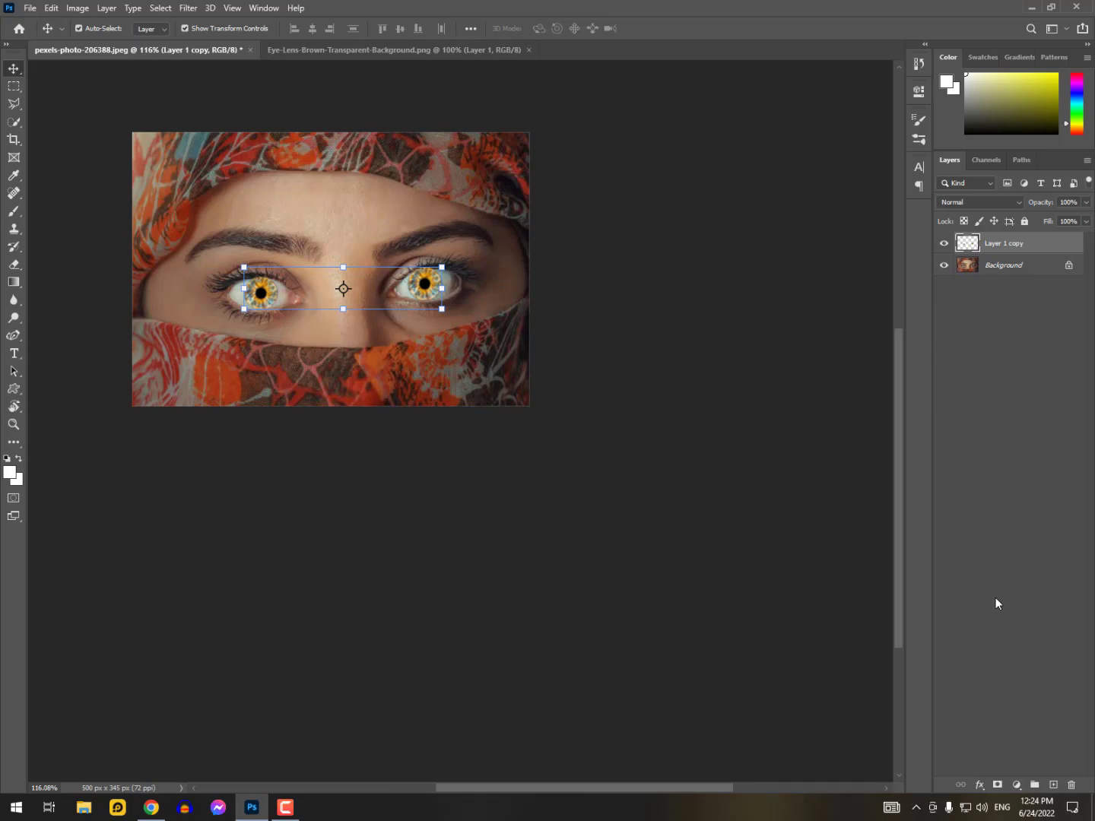
Add a black layer mask to the merged lens layer to hide both lenses
alt+click(999, 786)
click(281, 197)
scroll(245, 242, up, 3)
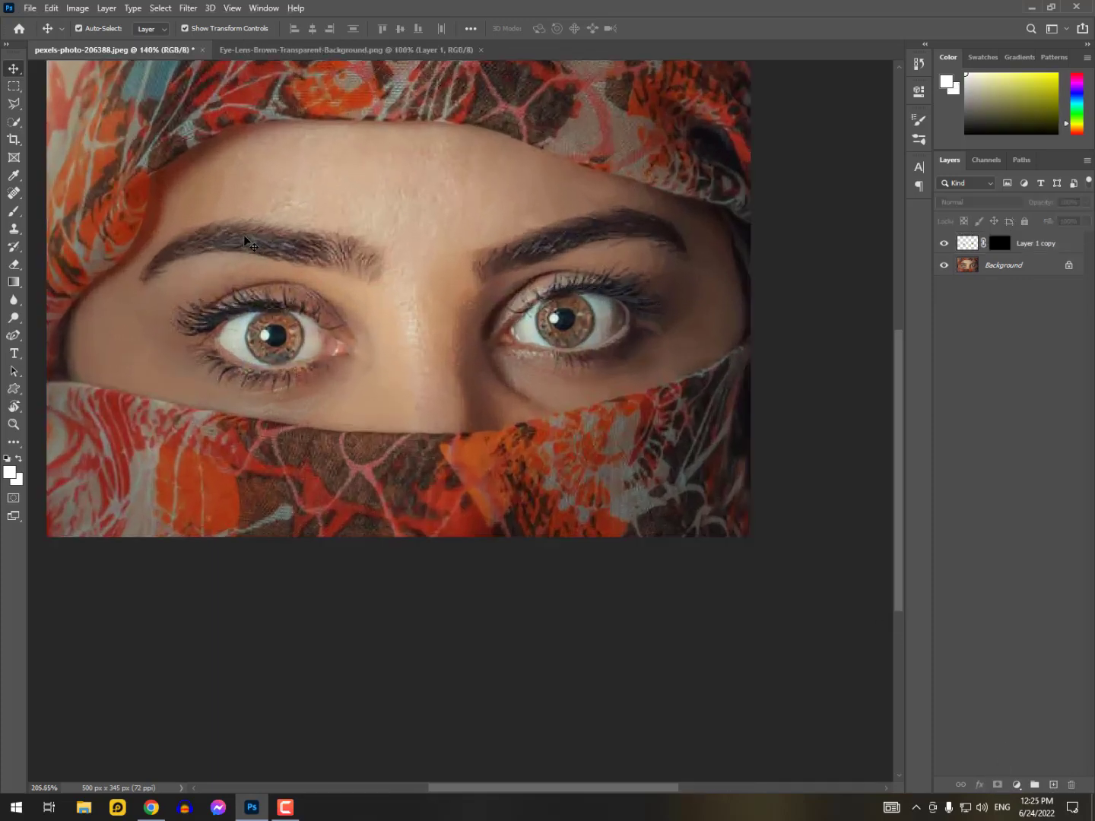
scroll(251, 243, up, 2)
drag(384, 338, 374, 294)
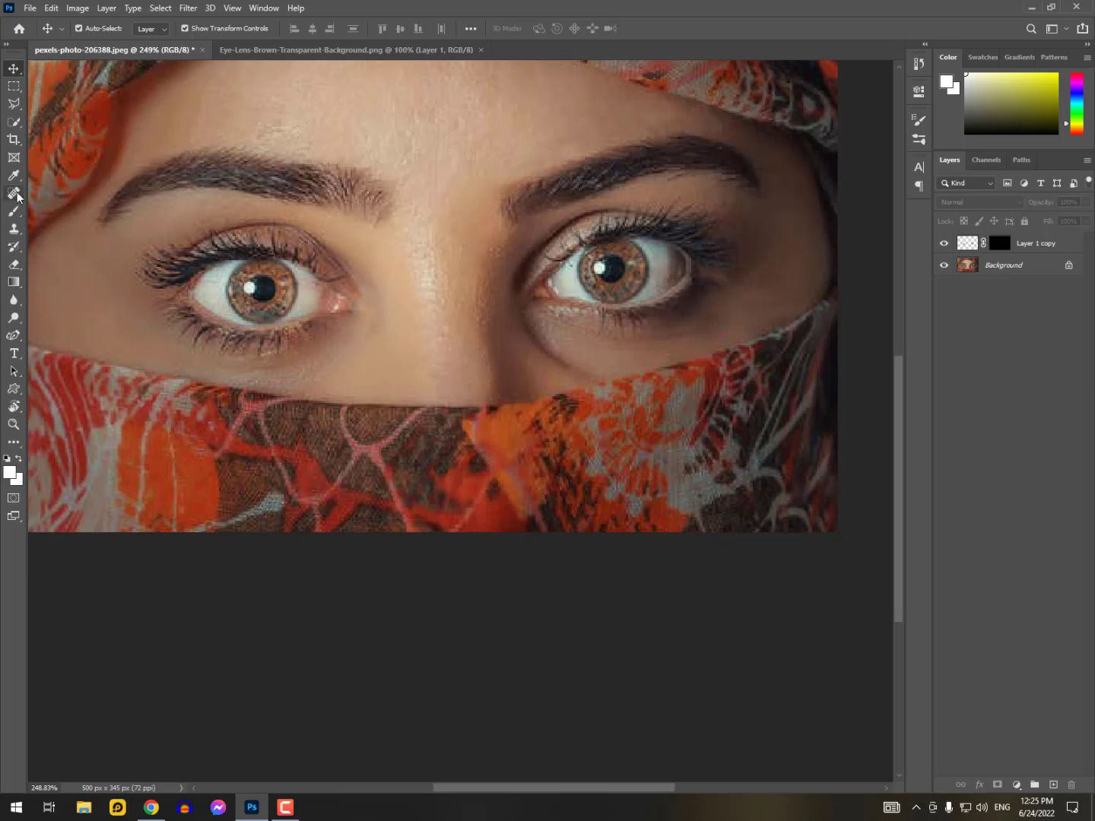
Prepare a 6 px Brush with white as the foreground color and target the mask of Layer 1 copy
key(b)
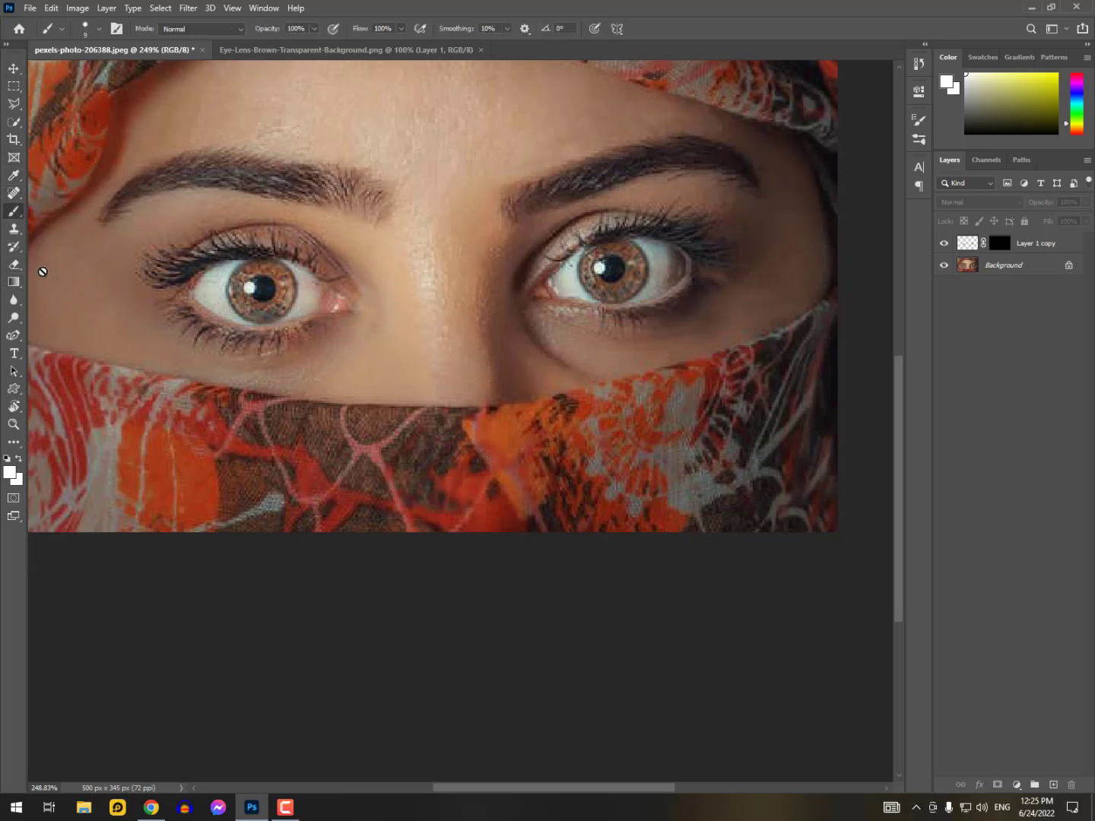
click(1000, 244)
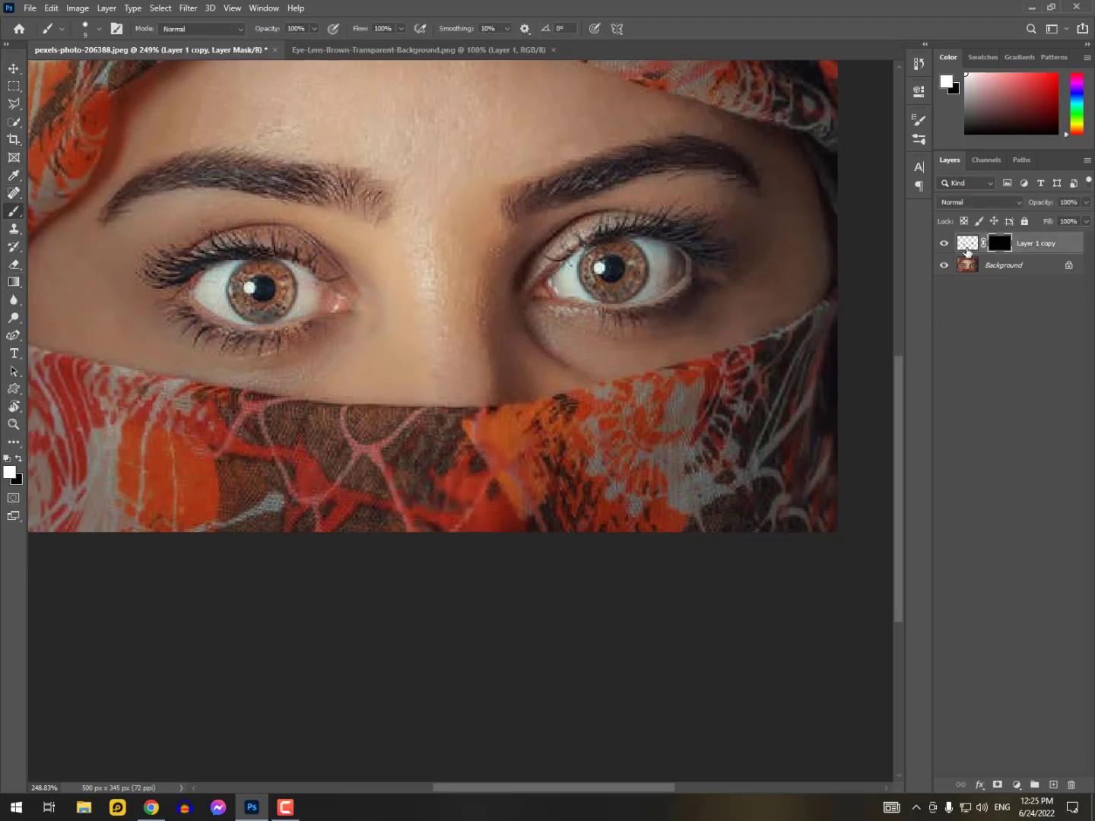
click(967, 251)
click(19, 459)
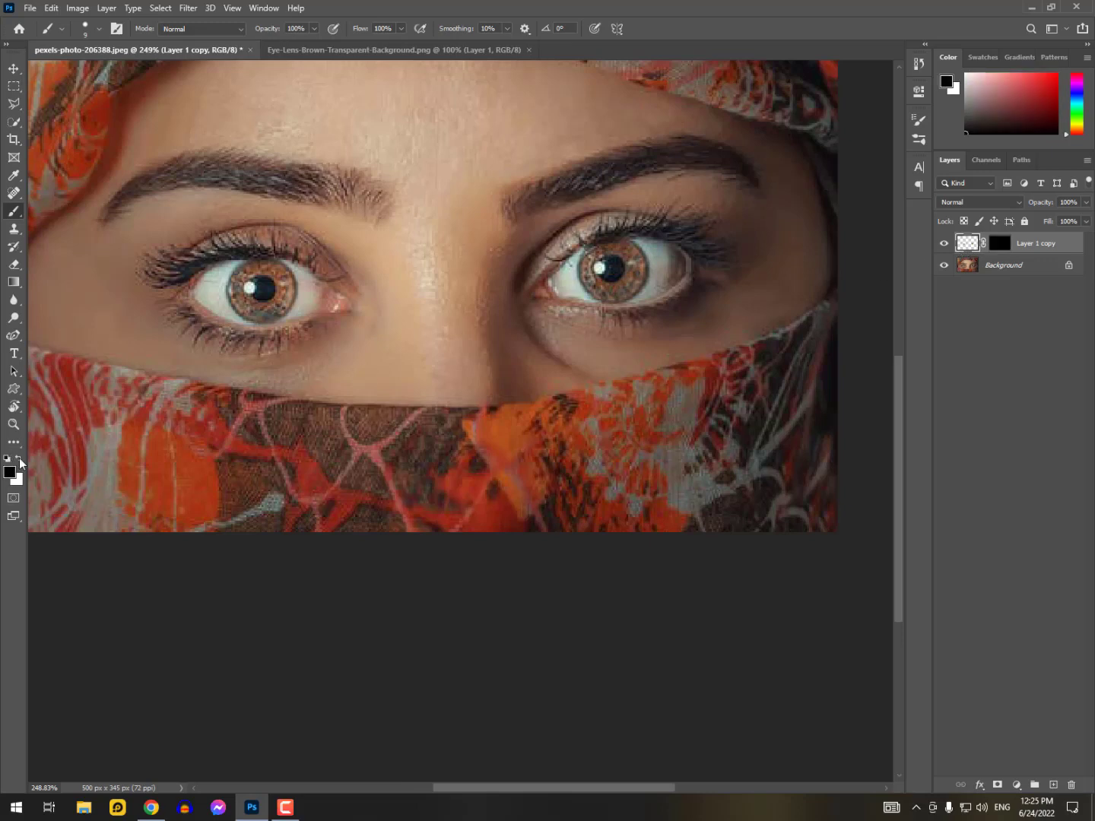
click(19, 458)
key(bracketleft)
key(bracketleft)
click(1000, 243)
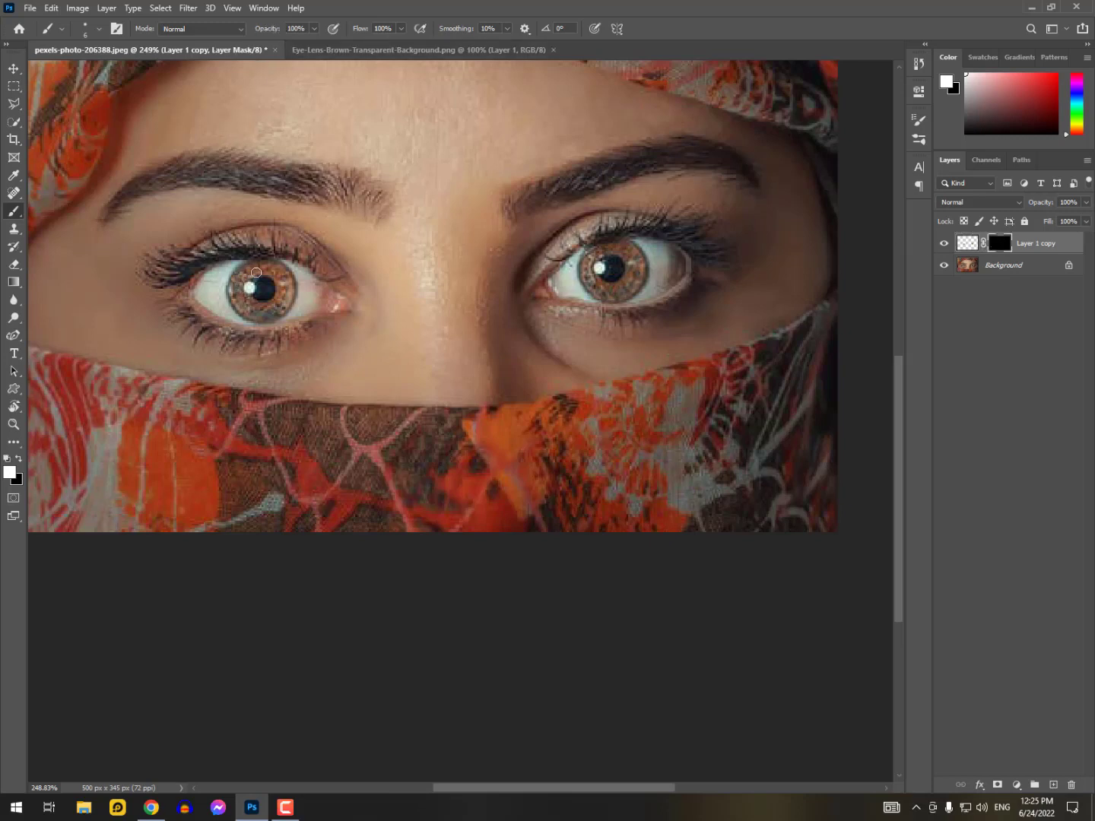
Try a mask stroke over the left-hand iris, undo it, and experiment with brush sizes up to about 100 px
mouse_move(249, 274)
mouse_down()
mouse_move(238, 281)
mouse_move(249, 308)
mouse_up()
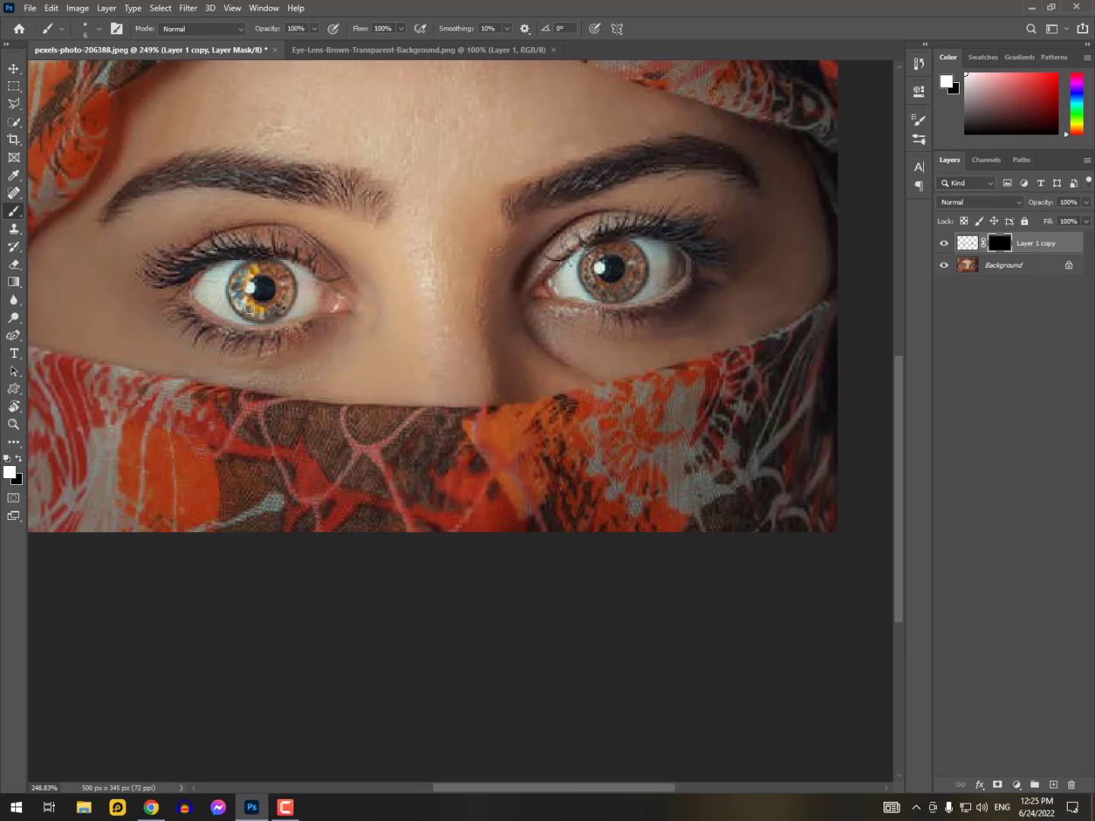
key(ctrl+z)
drag(315, 318, 316, 238)
mouse_move(321, 327)
mouse_down()
mouse_move(328, 82)
mouse_move(316, 505)
mouse_move(318, 95)
mouse_up()
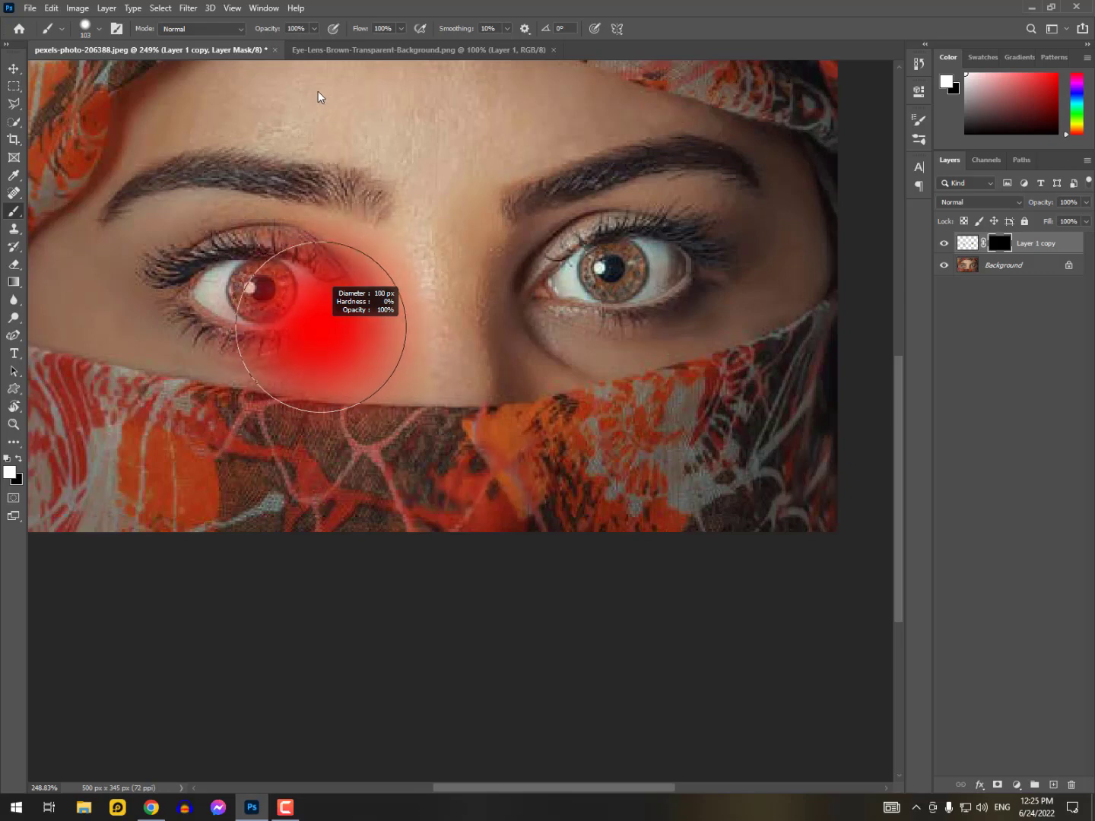
drag(317, 91, 318, 91)
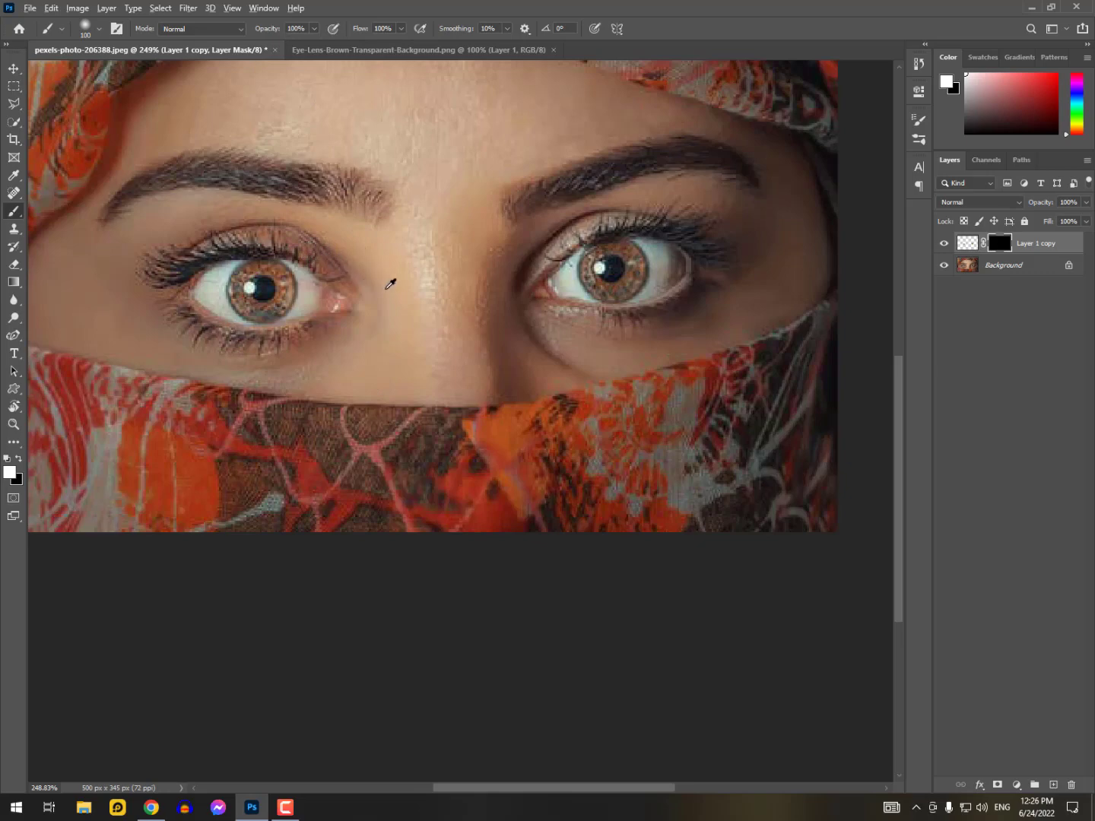
mouse_move(407, 292)
mouse_down()
mouse_move(398, 278)
mouse_move(403, 447)
mouse_move(394, 220)
mouse_move(400, 270)
mouse_move(409, 123)
mouse_move(391, 110)
mouse_up()
key(bracketleft)
key(bracketleft)
key(bracketleft)
key(bracketleft)
key(bracketleft)
key(bracketleft)
key(bracketleft)
key(bracketleft)
key(bracketleft)
Paint white on the mask with the 6 px Brush over both irises to reveal the lenses around the pupils
mouse_move(247, 272)
mouse_down()
mouse_move(236, 303)
mouse_move(281, 306)
mouse_move(288, 285)
mouse_move(283, 302)
mouse_move(275, 271)
mouse_move(254, 270)
mouse_move(235, 295)
mouse_move(259, 314)
mouse_move(279, 269)
mouse_move(266, 314)
mouse_move(237, 301)
mouse_up()
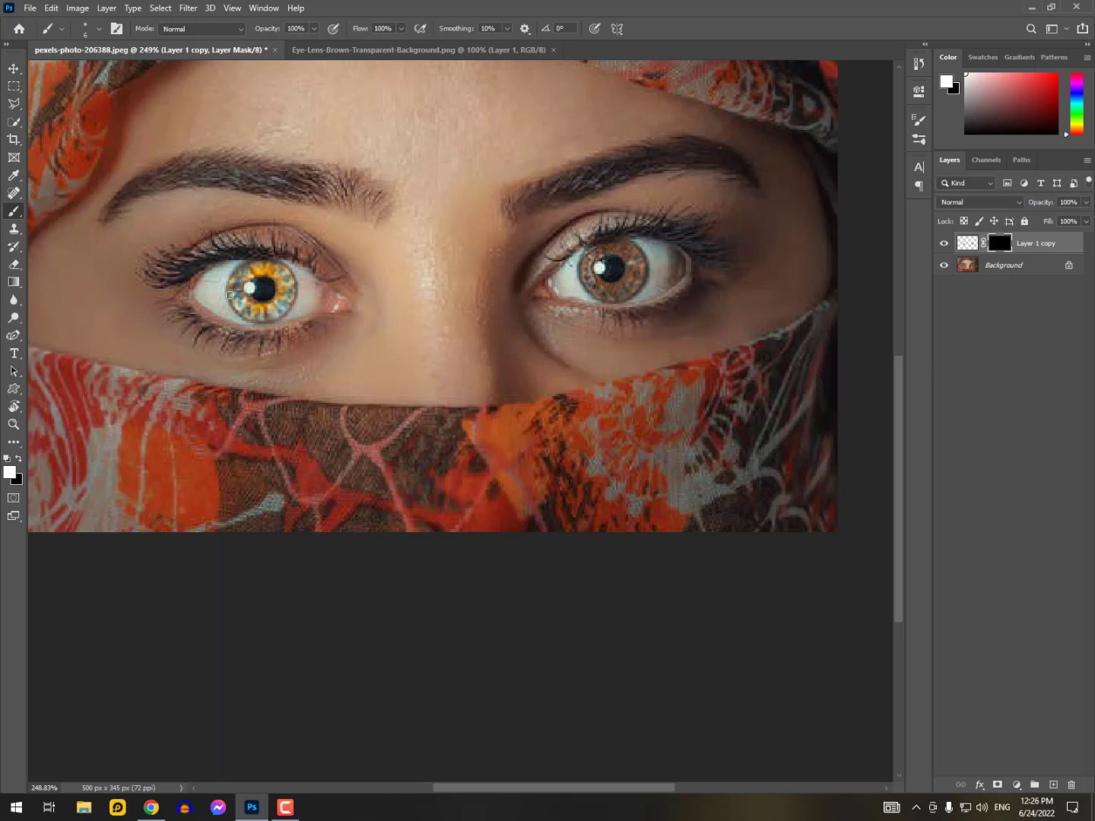
drag(264, 317, 291, 301)
mouse_move(602, 250)
mouse_down()
mouse_move(589, 282)
mouse_move(611, 292)
mouse_move(630, 284)
mouse_move(631, 258)
mouse_move(606, 249)
mouse_move(630, 249)
mouse_move(620, 245)
mouse_move(639, 269)
mouse_move(631, 254)
mouse_move(639, 278)
mouse_move(610, 294)
mouse_move(637, 277)
mouse_move(631, 291)
mouse_move(604, 294)
mouse_move(594, 282)
mouse_move(621, 295)
mouse_move(591, 281)
mouse_up()
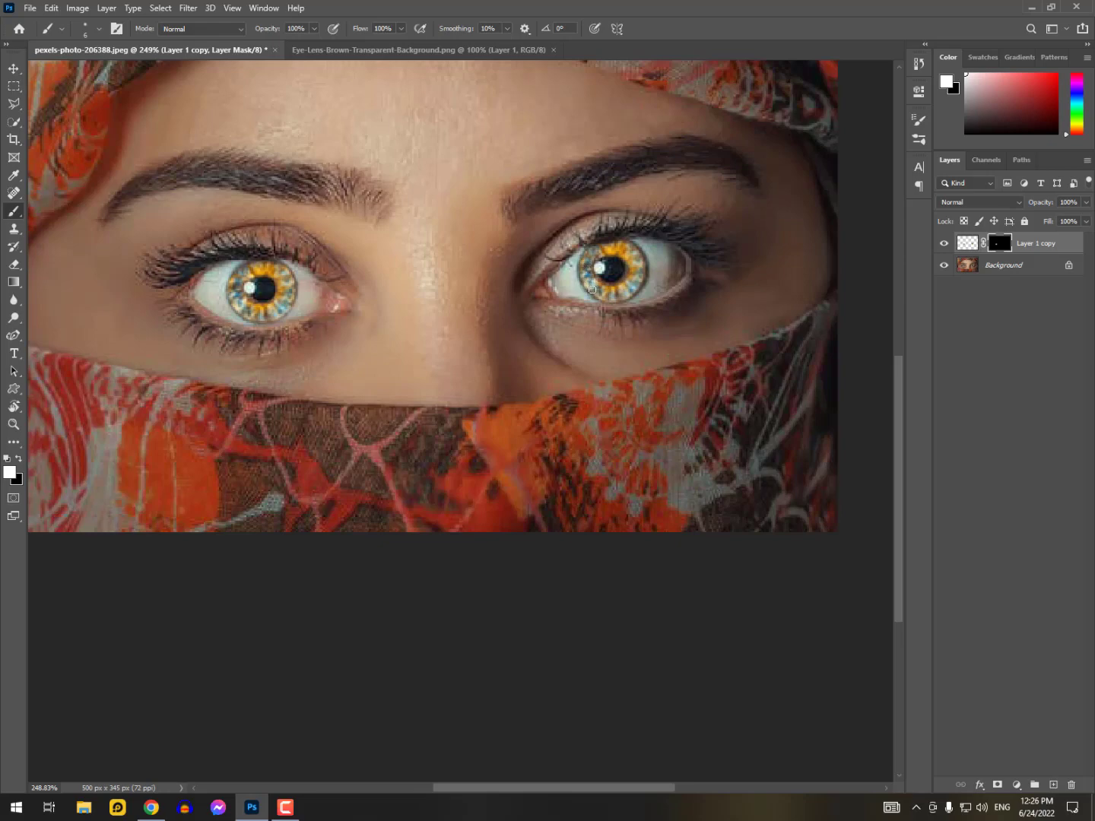
drag(641, 263, 629, 250)
Lower the opacity of Layer 1 copy to 68% and, after checking the whole portrait, reduce it further to 44%
drag(1045, 204, 1022, 206)
scroll(777, 251, down, 3)
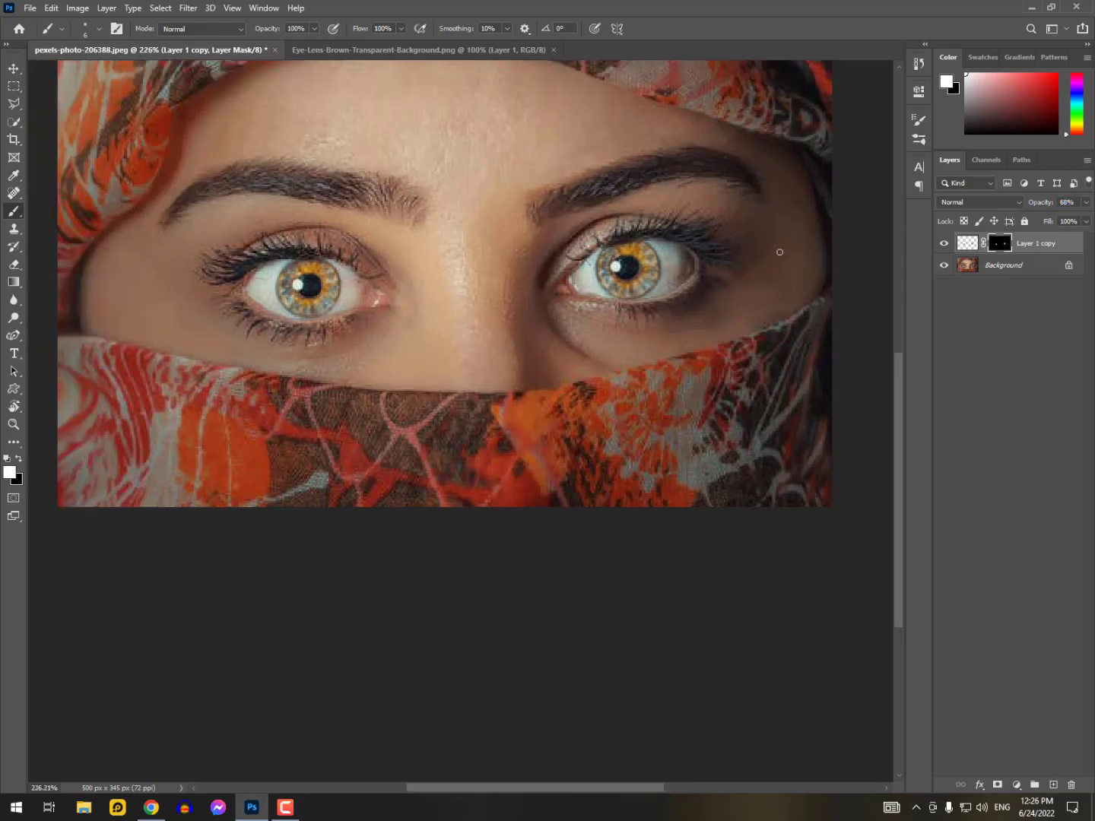
scroll(560, 335, down, 1)
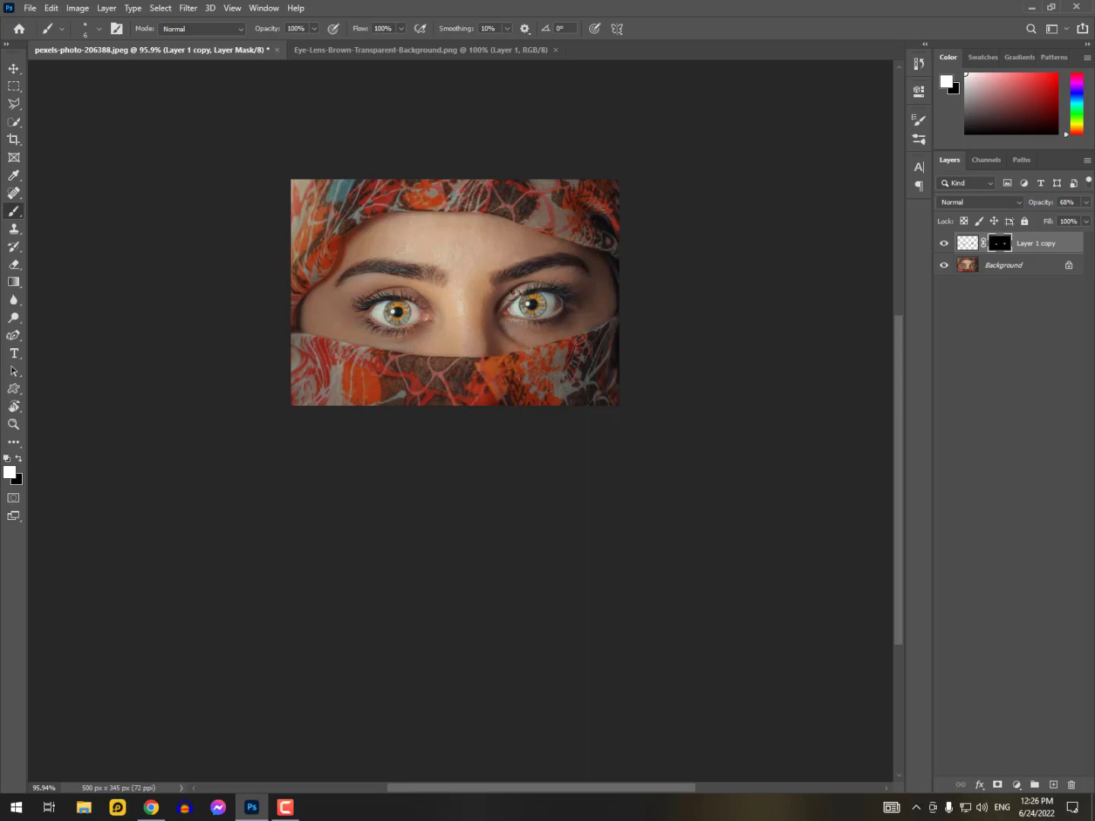
drag(1046, 209, 1027, 208)
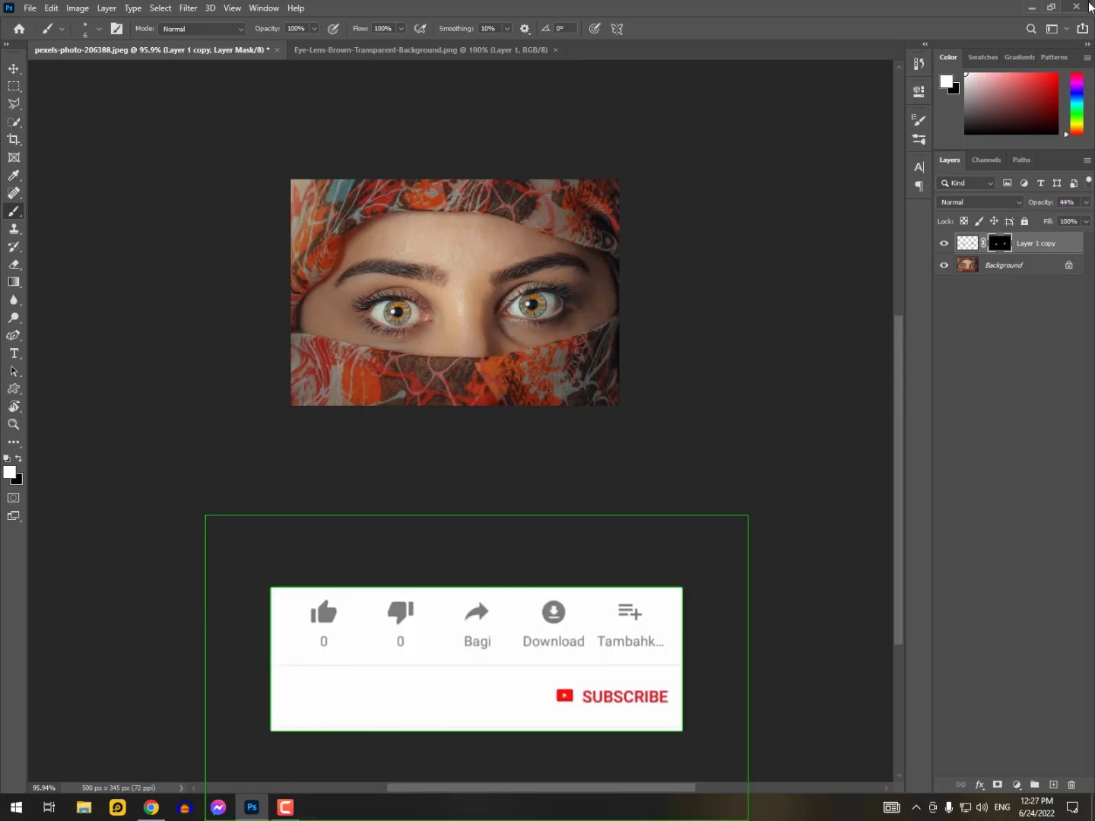